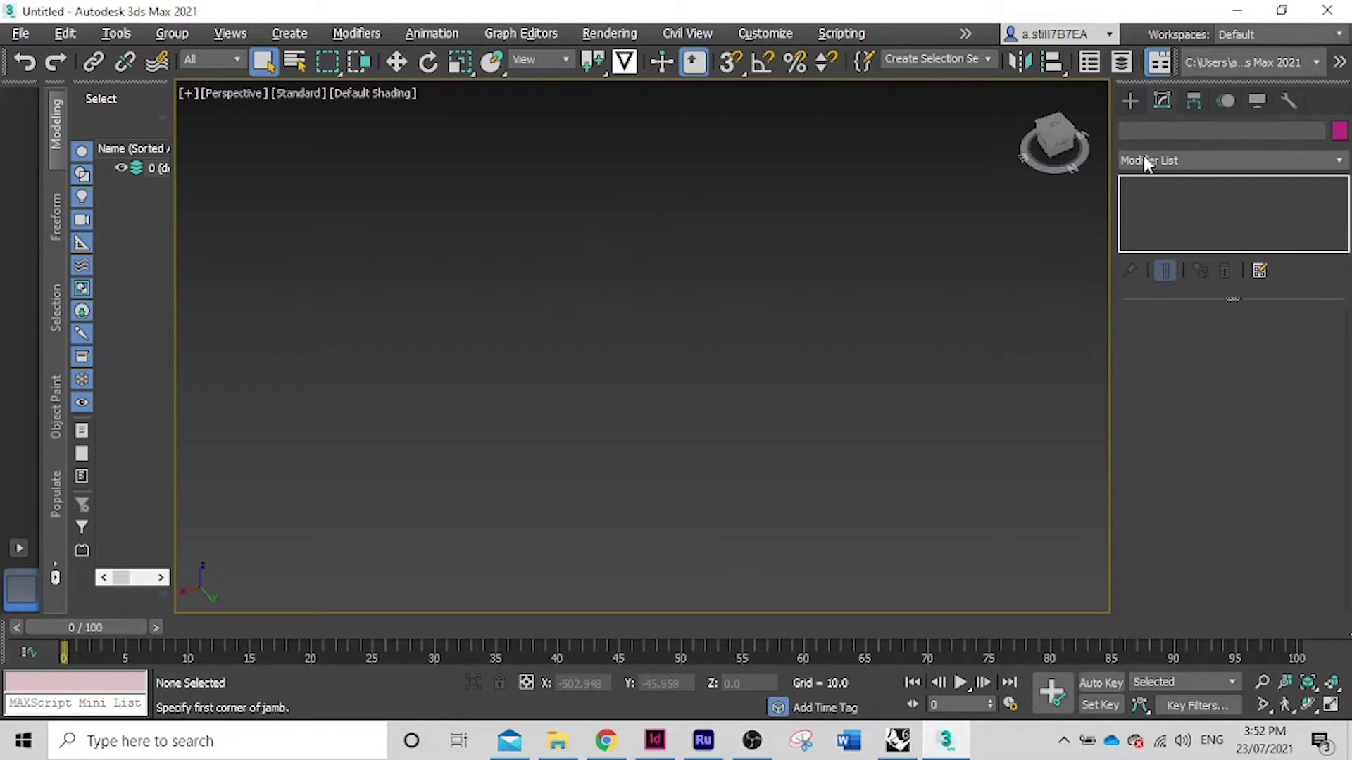
# Step: Create a blue box from Standard Primitives in the perspective viewport
pyautogui.click(1126, 101)
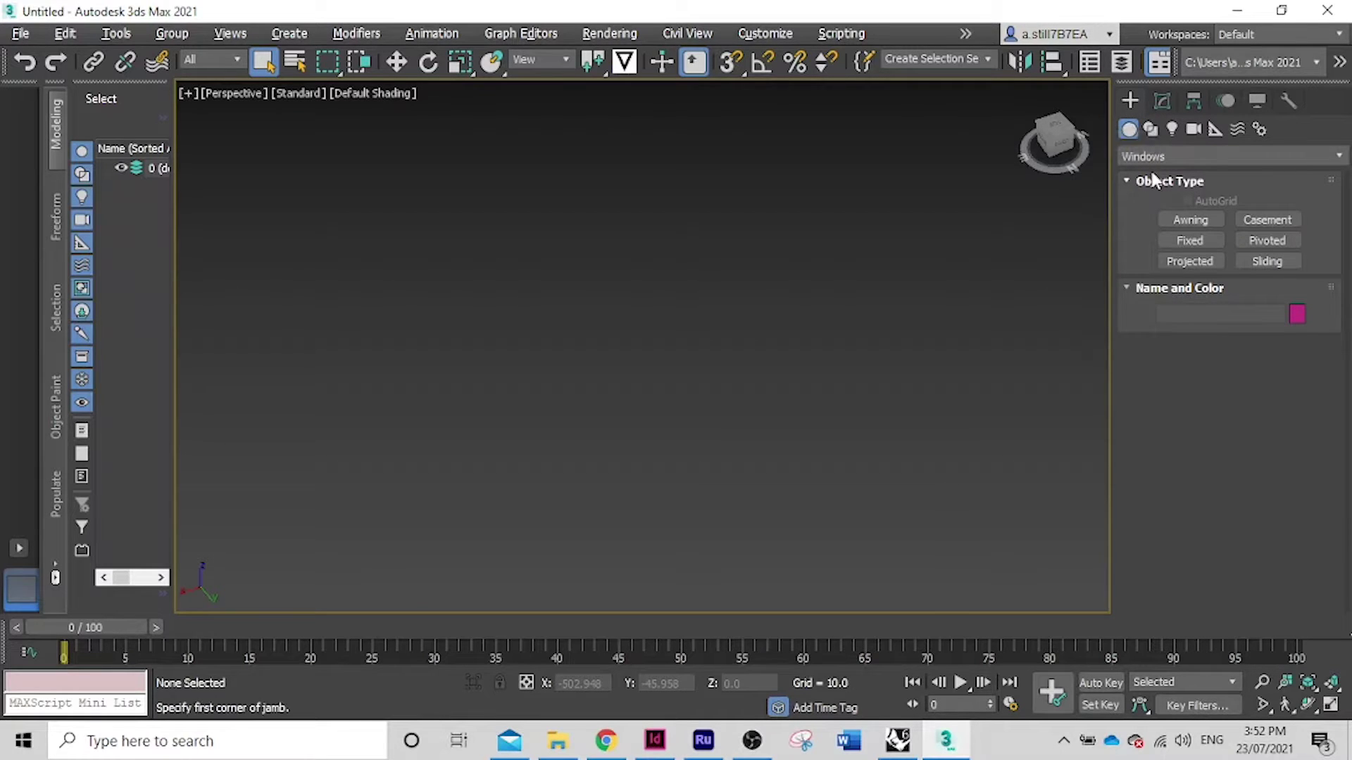
pyautogui.click(1197, 155)
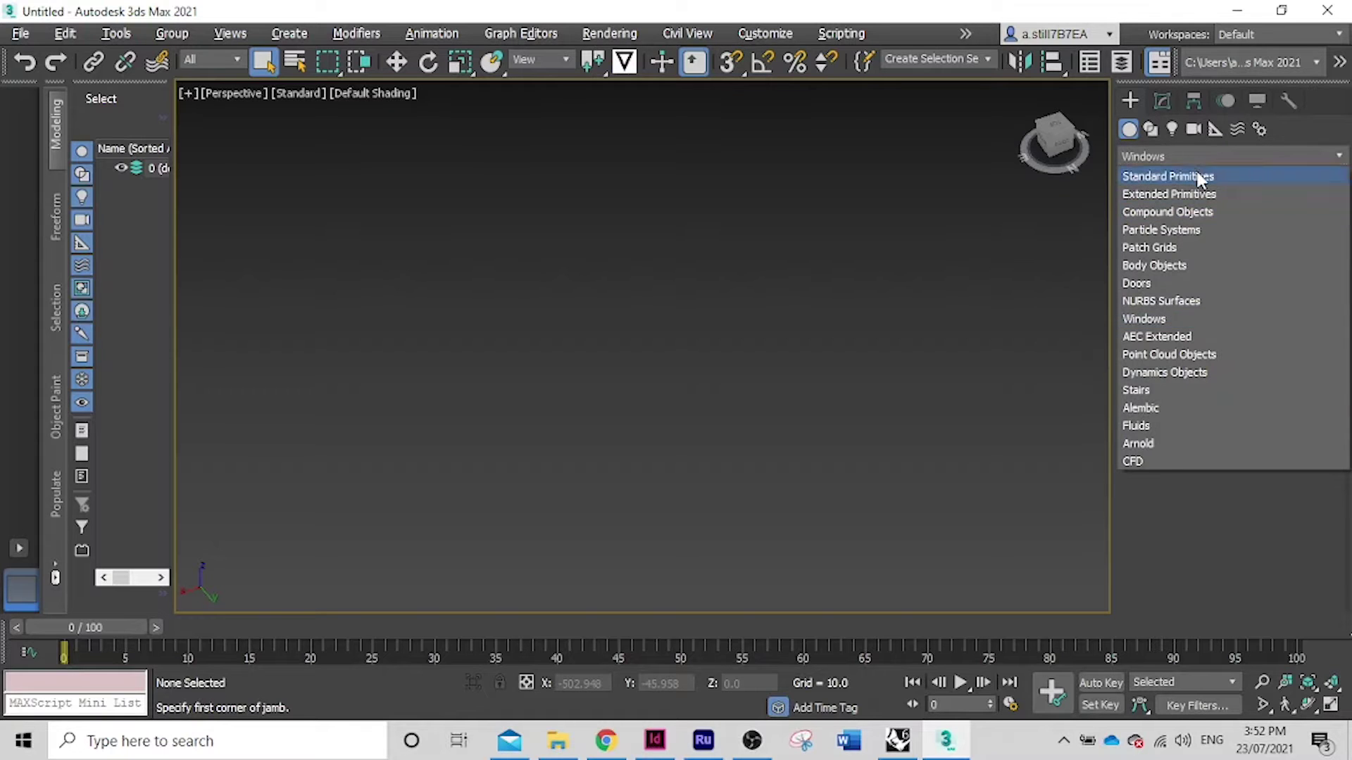
pyautogui.click(1202, 176)
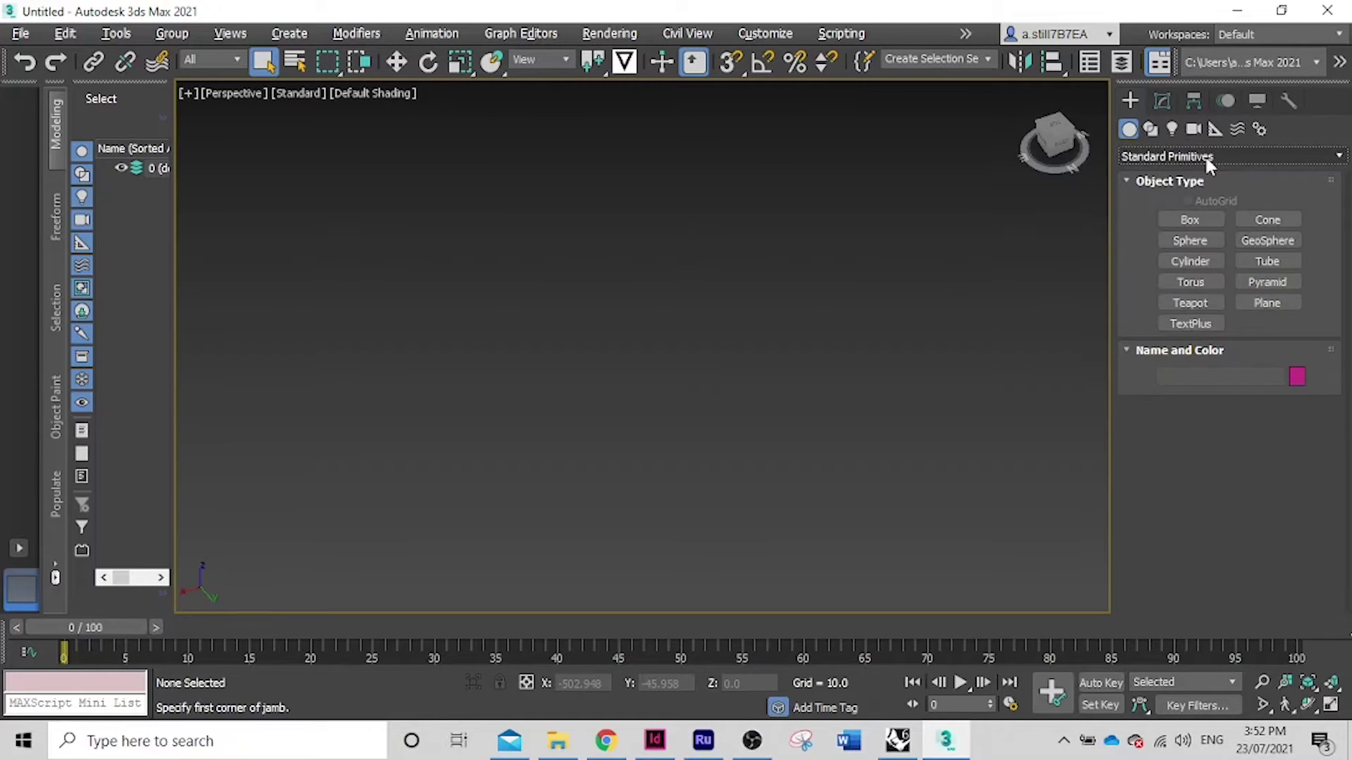
pyautogui.click(1187, 223)
pyautogui.moveTo(467, 383)
pyautogui.mouseDown()
pyautogui.moveTo(610, 326)
pyautogui.moveTo(618, 405)
pyautogui.mouseUp()
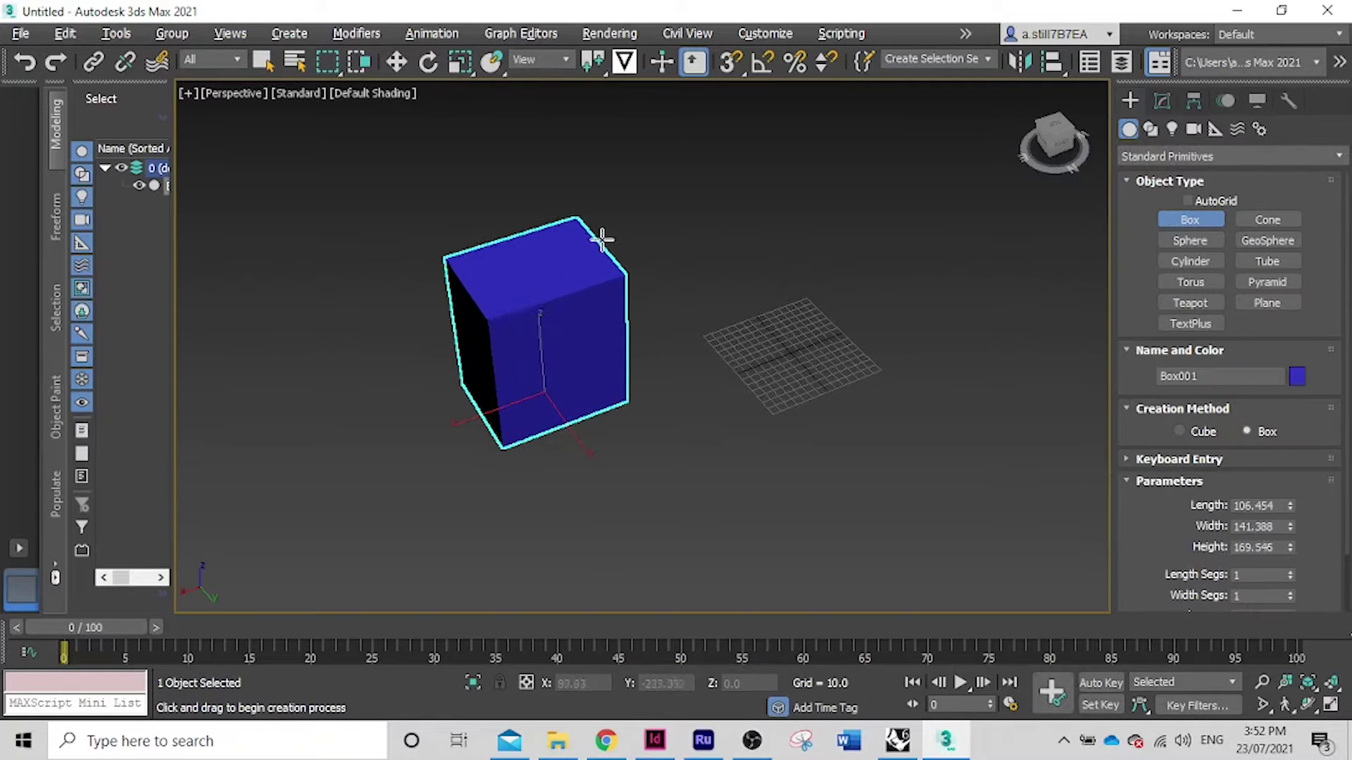
pyautogui.click(594, 218)
# Step: Add a yellow pyramid above the grid and a teapot beside it
pyautogui.click(1276, 281)
pyautogui.moveTo(779, 202); pyautogui.dragTo(937, 224)
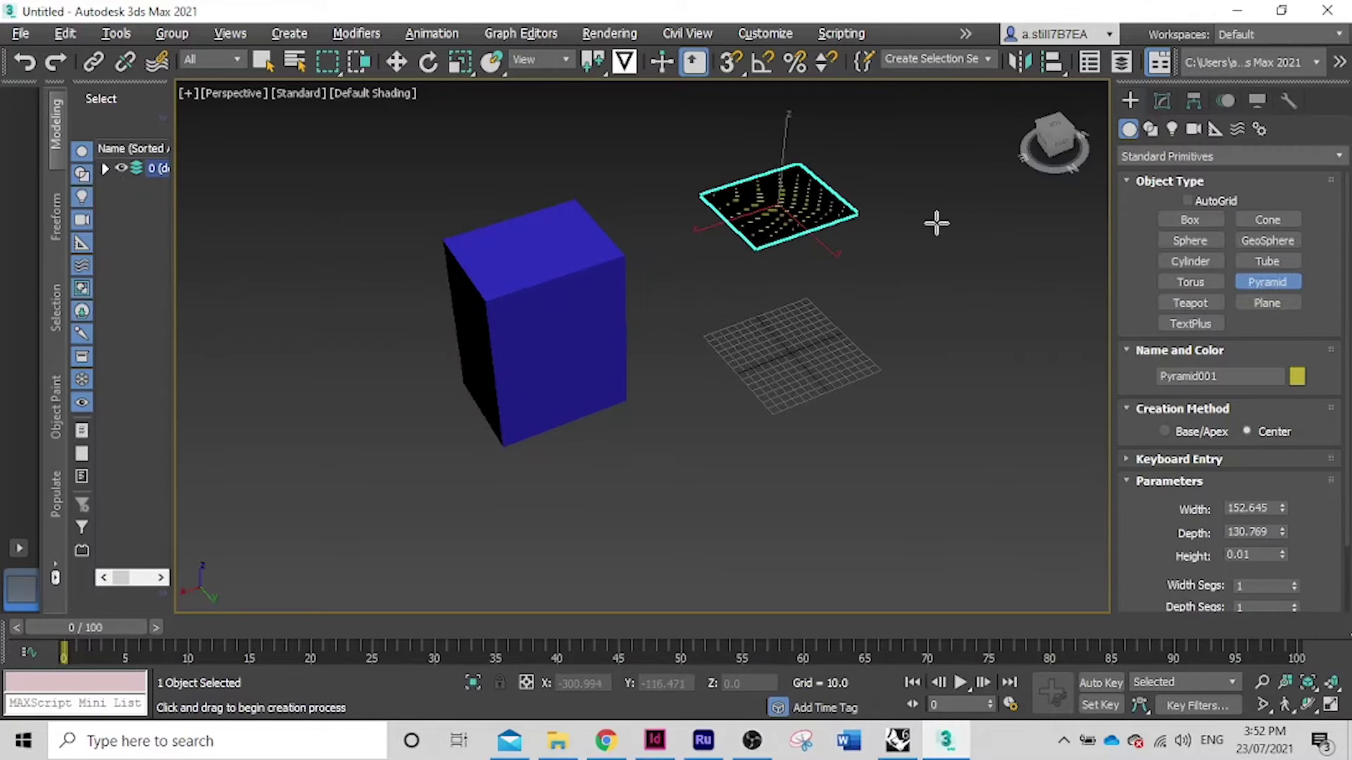
pyautogui.click(921, 108)
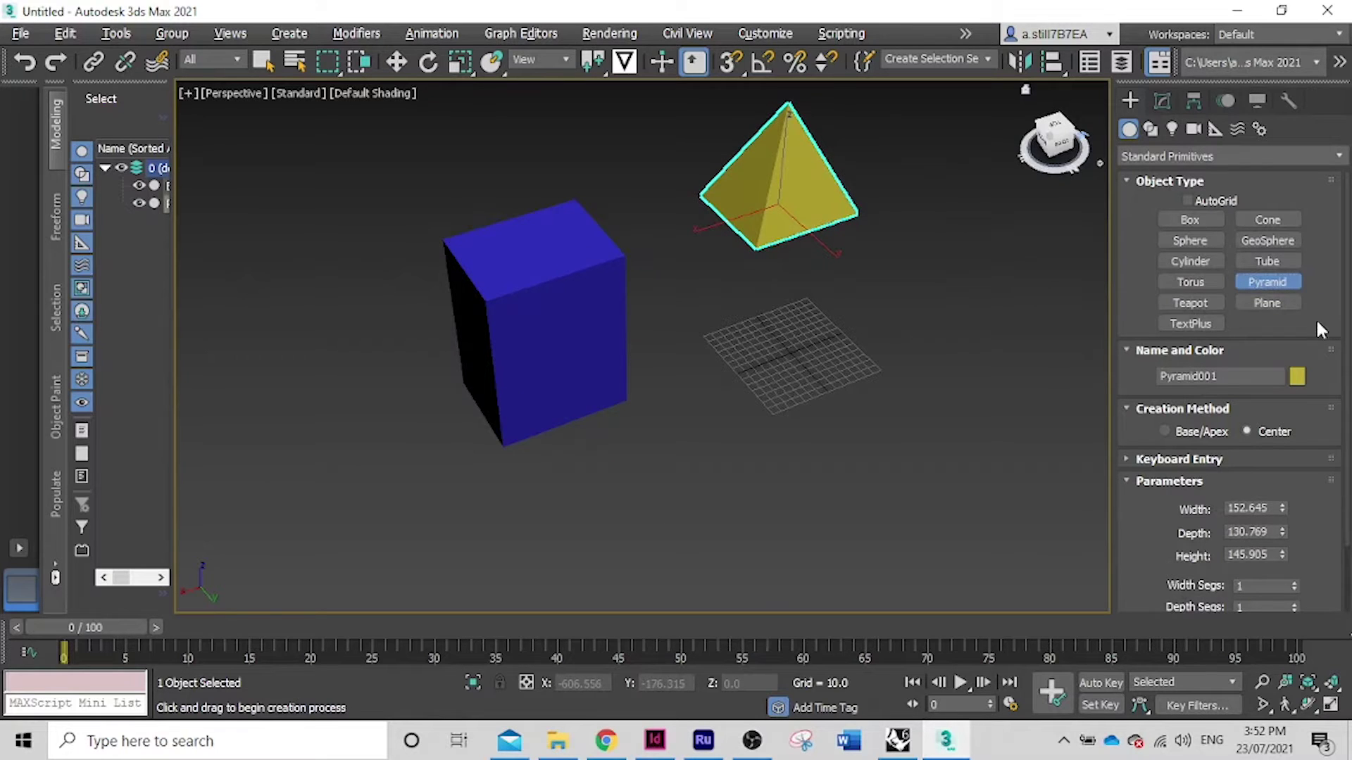
pyautogui.click(1210, 308)
pyautogui.moveTo(948, 396); pyautogui.dragTo(1030, 428)
pyautogui.scroll(-2, 753, 316)
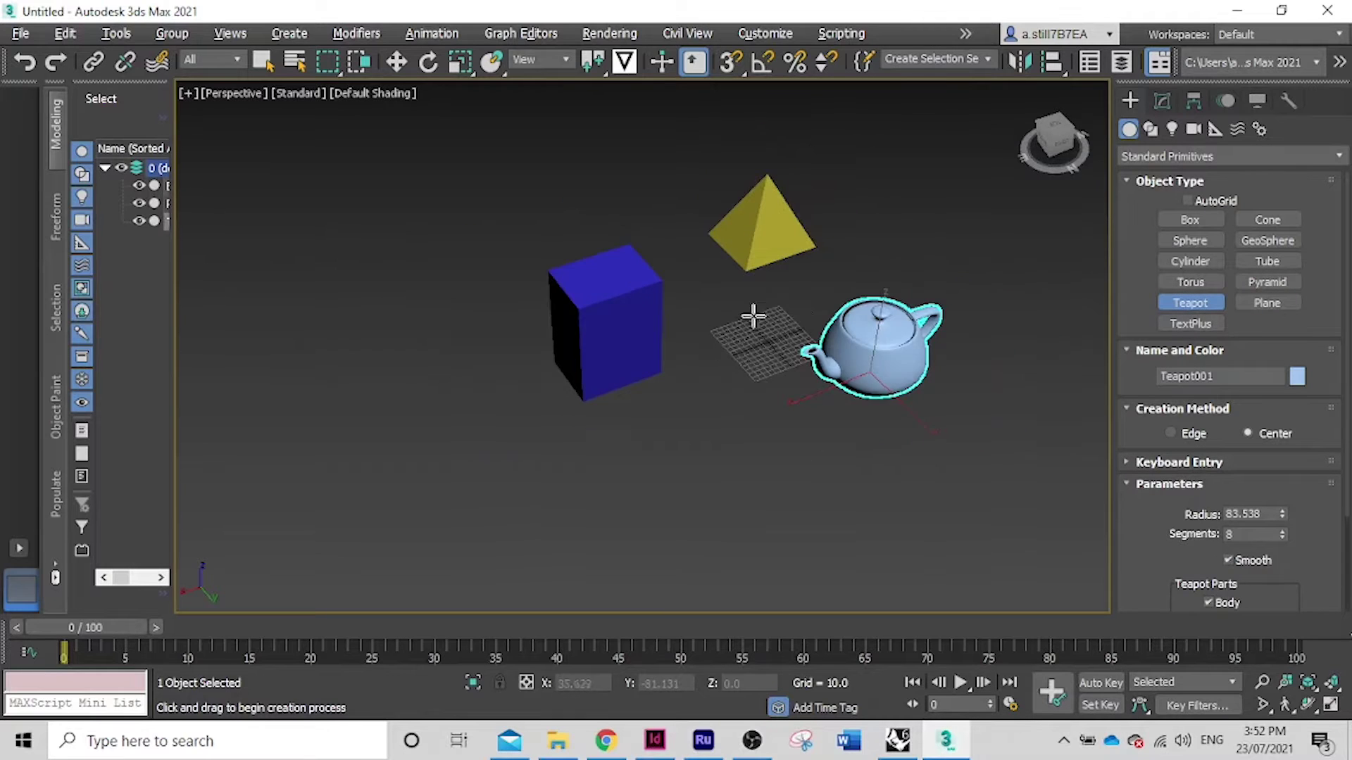
pyautogui.scroll(2, 752, 317)
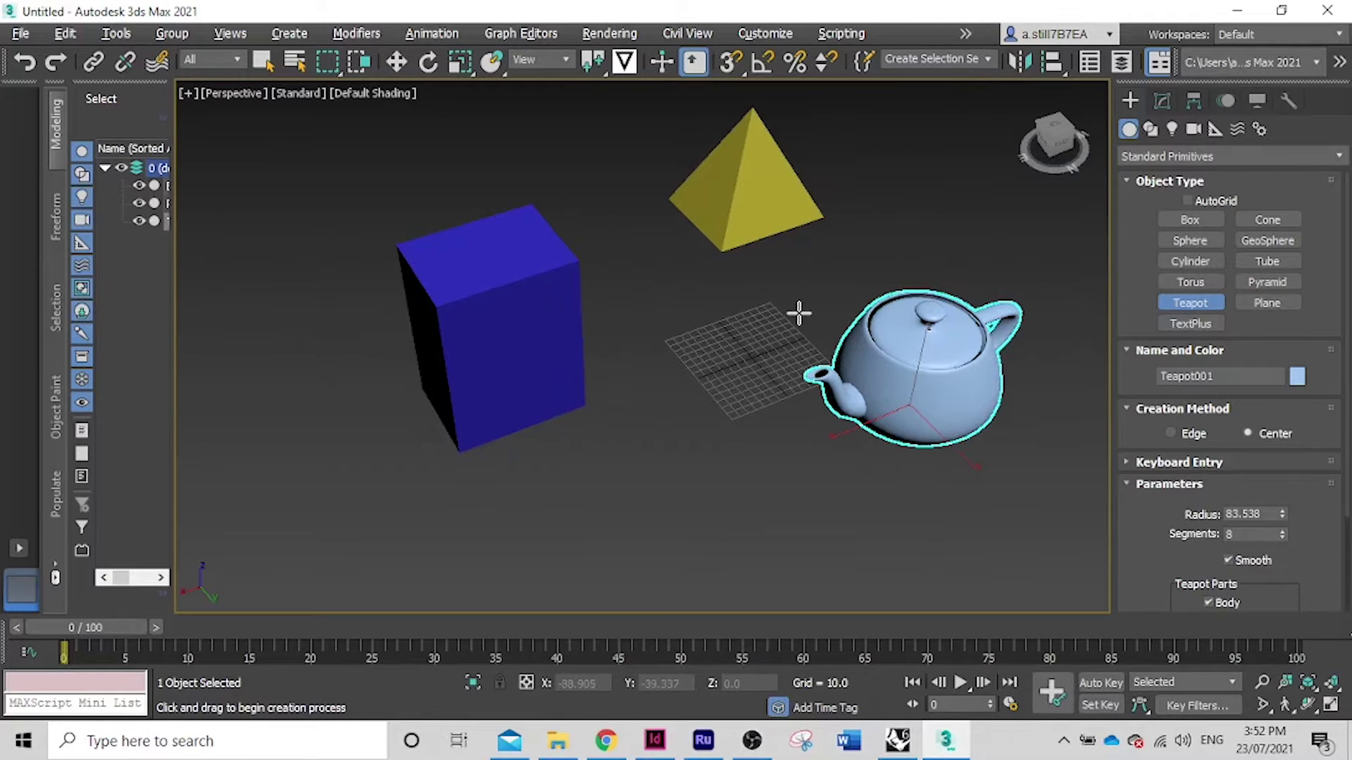
pyautogui.click(1279, 158)
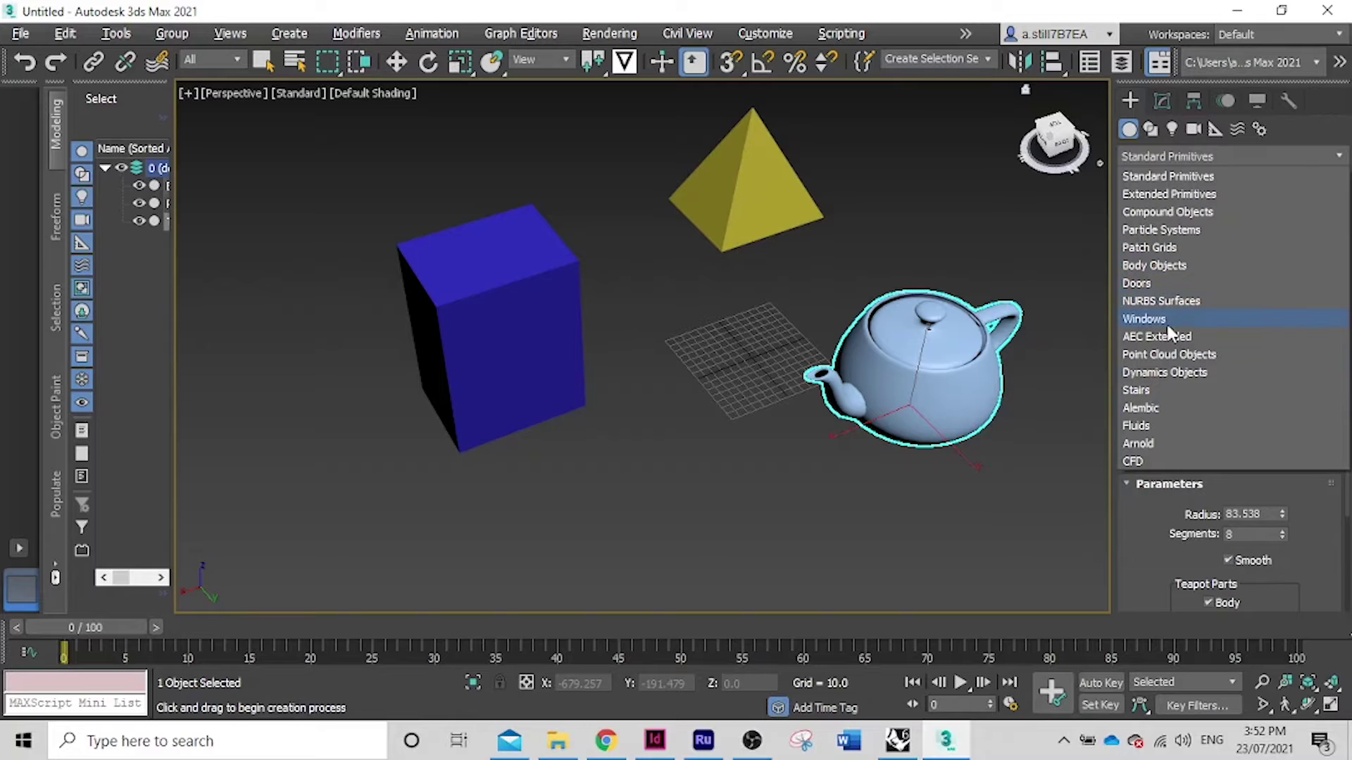
# Step: Create a red Straight Stair beside the teapot, setting its length, width and height
pyautogui.click(1162, 392)
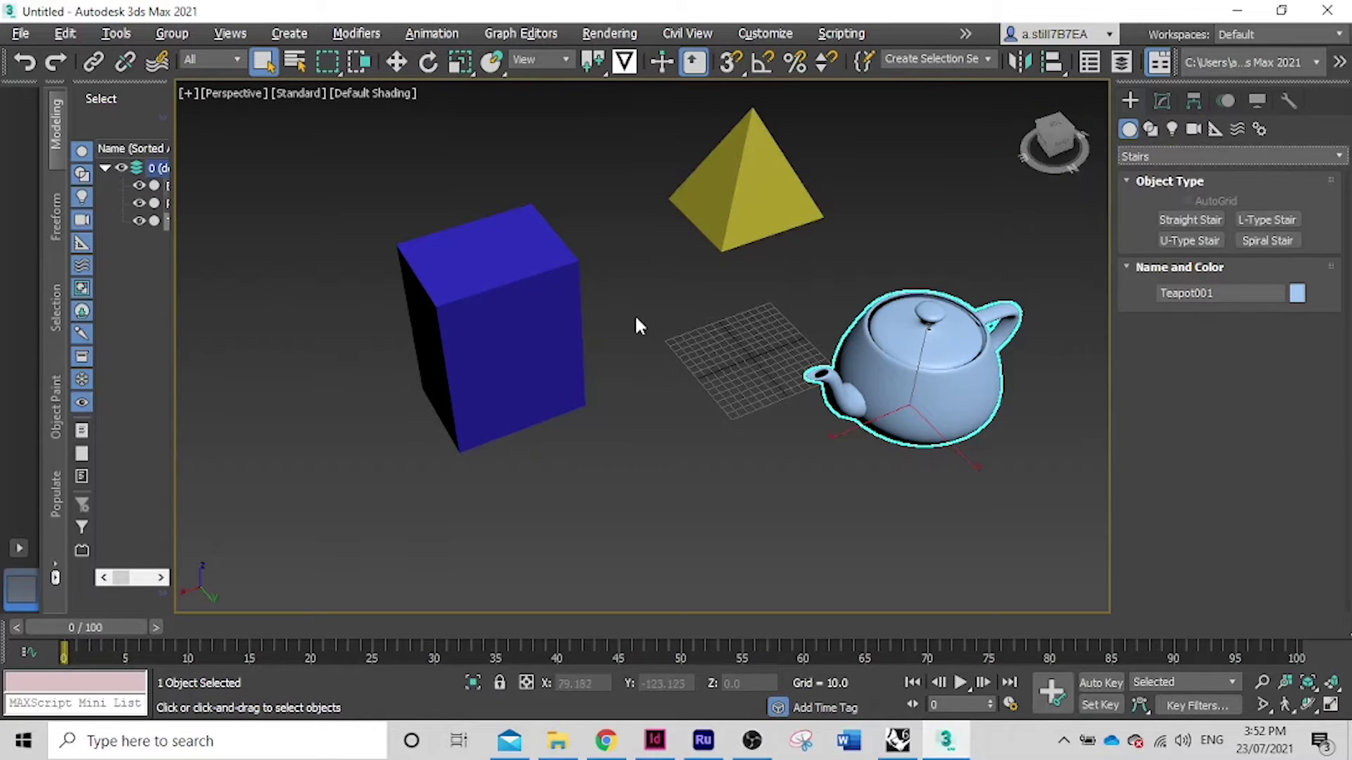
pyautogui.scroll(-5, 636, 326)
pyautogui.scroll(1, 663, 383)
pyautogui.moveTo(623, 402); pyautogui.dragTo(779, 450)
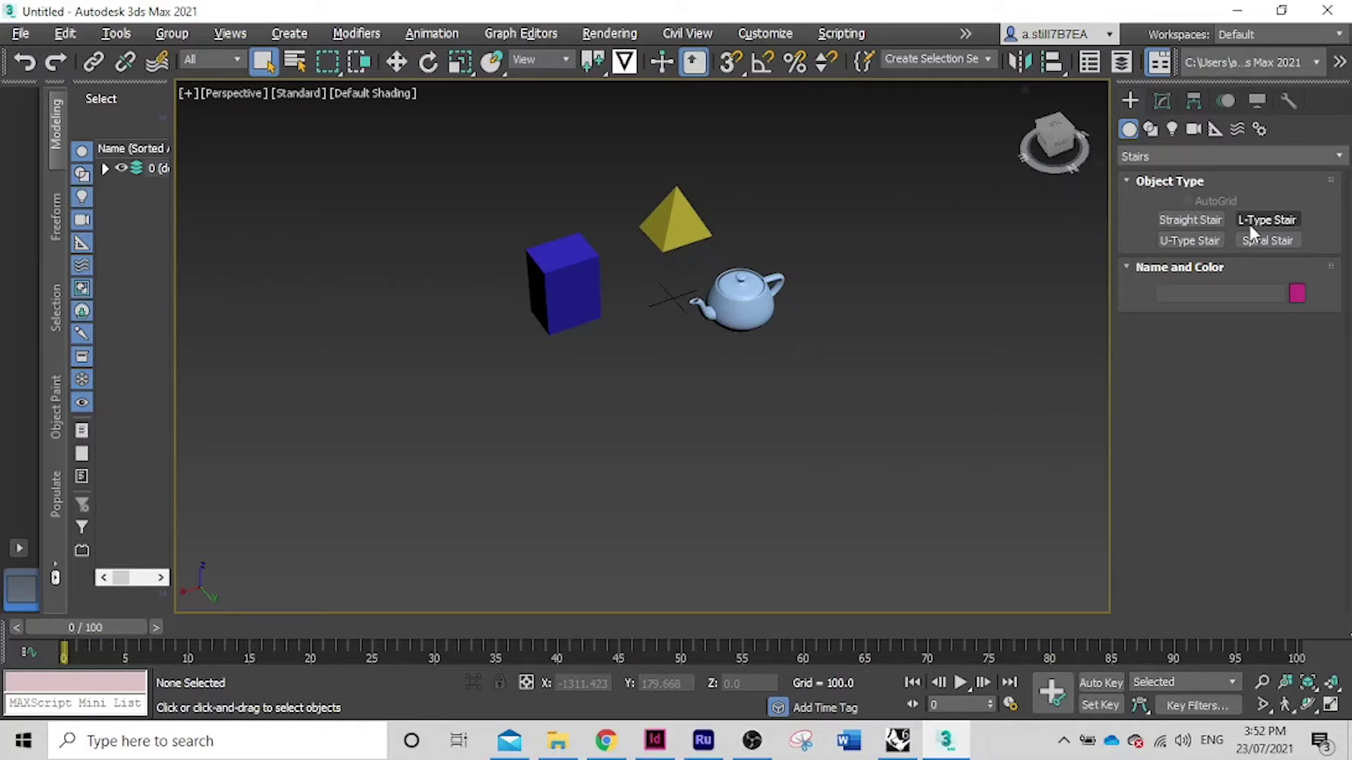
pyautogui.click(1206, 219)
pyautogui.moveTo(629, 385); pyautogui.dragTo(701, 475)
pyautogui.click(864, 345)
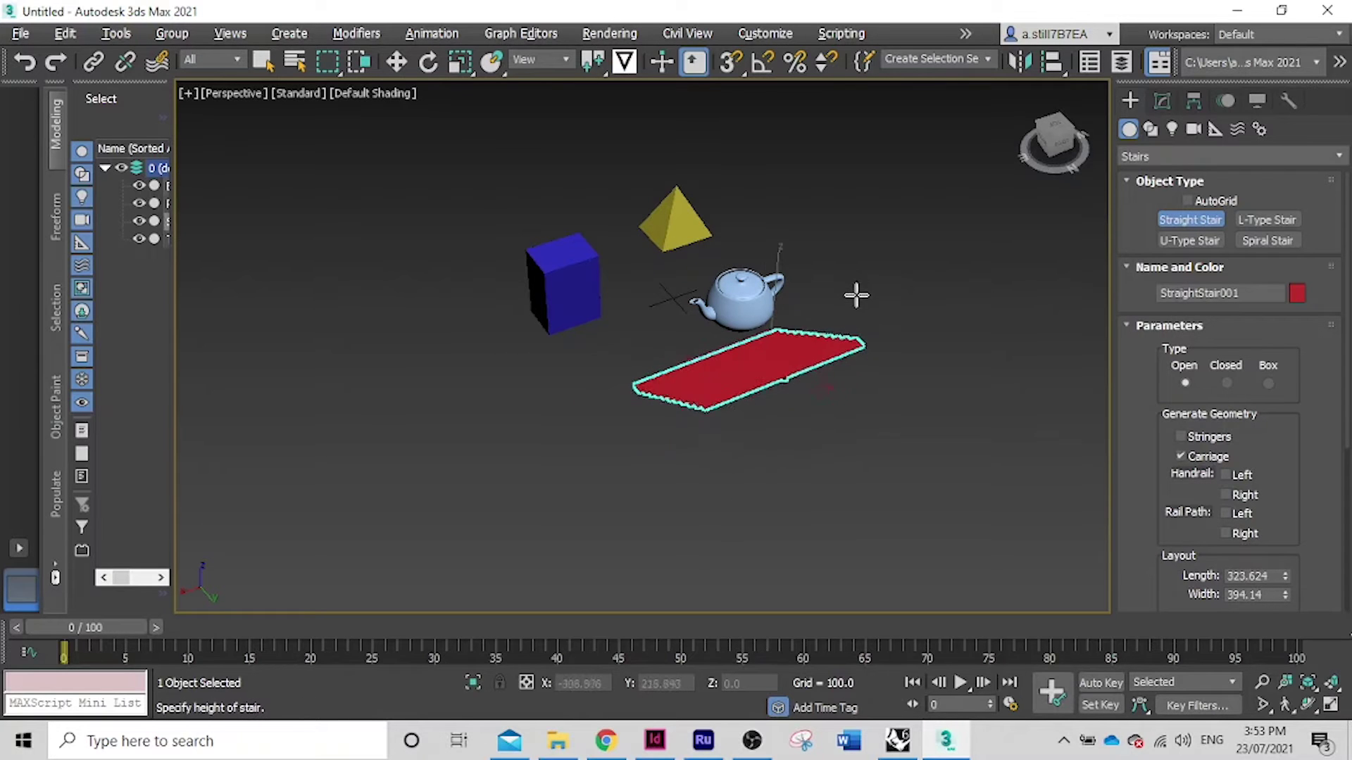
pyautogui.click(866, 285)
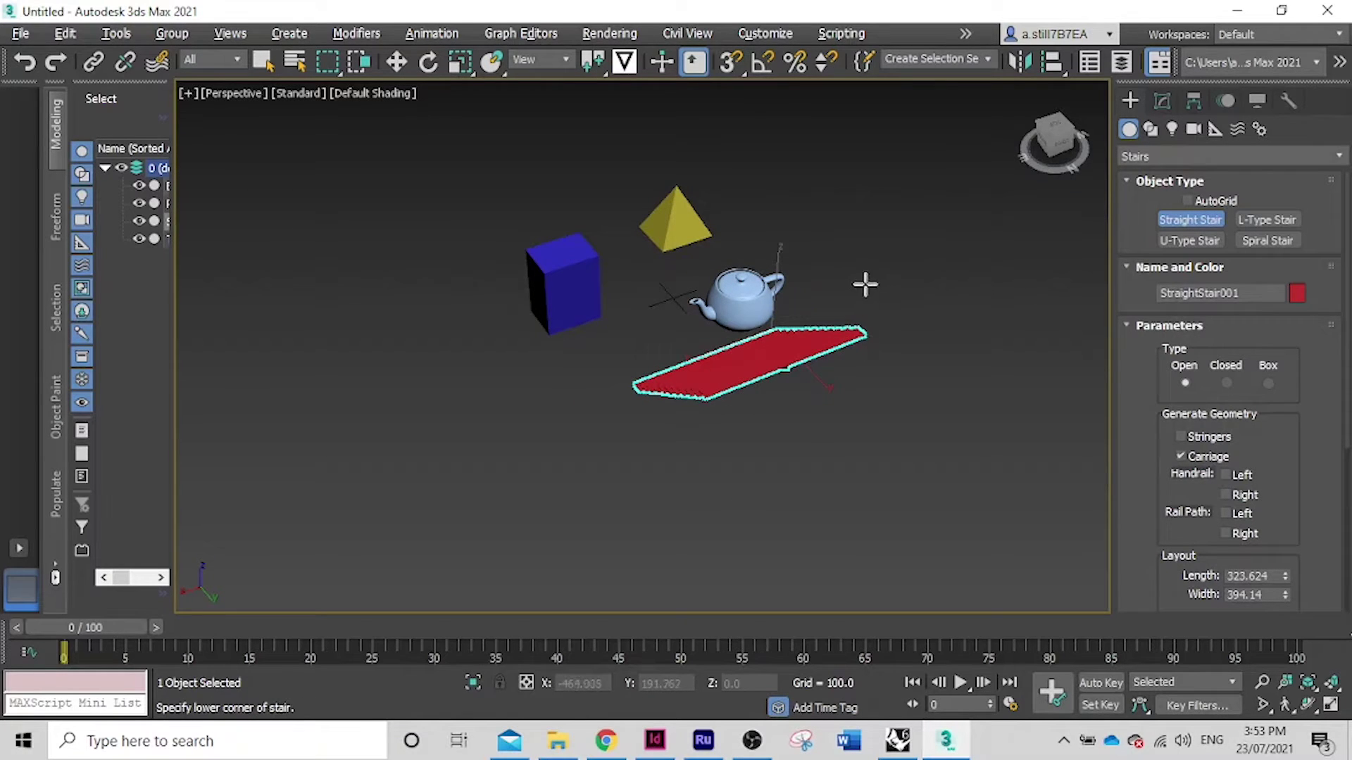
# Step: Orbit to a higher right-side view via the ViewCube and bring up the spline shape types
pyautogui.click(1063, 161)
pyautogui.click(1023, 121)
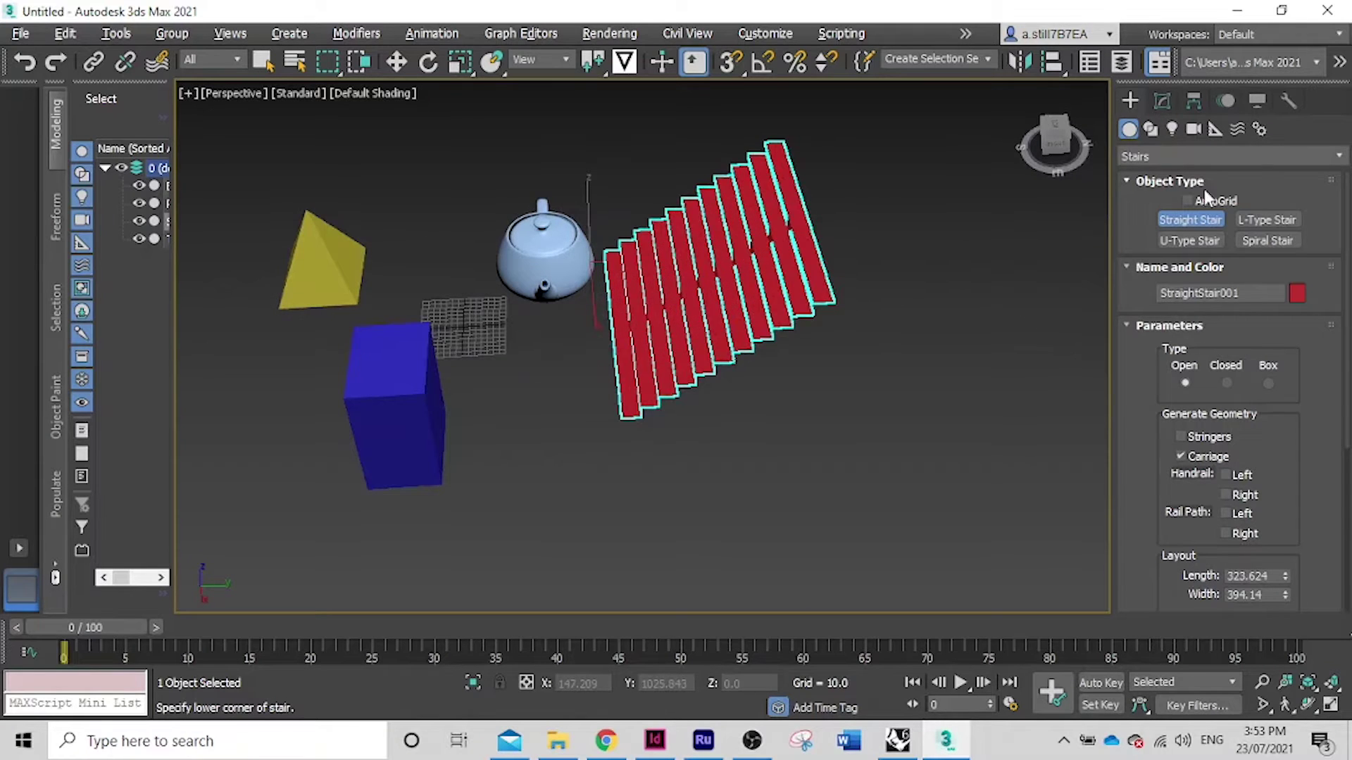
pyautogui.click(1265, 158)
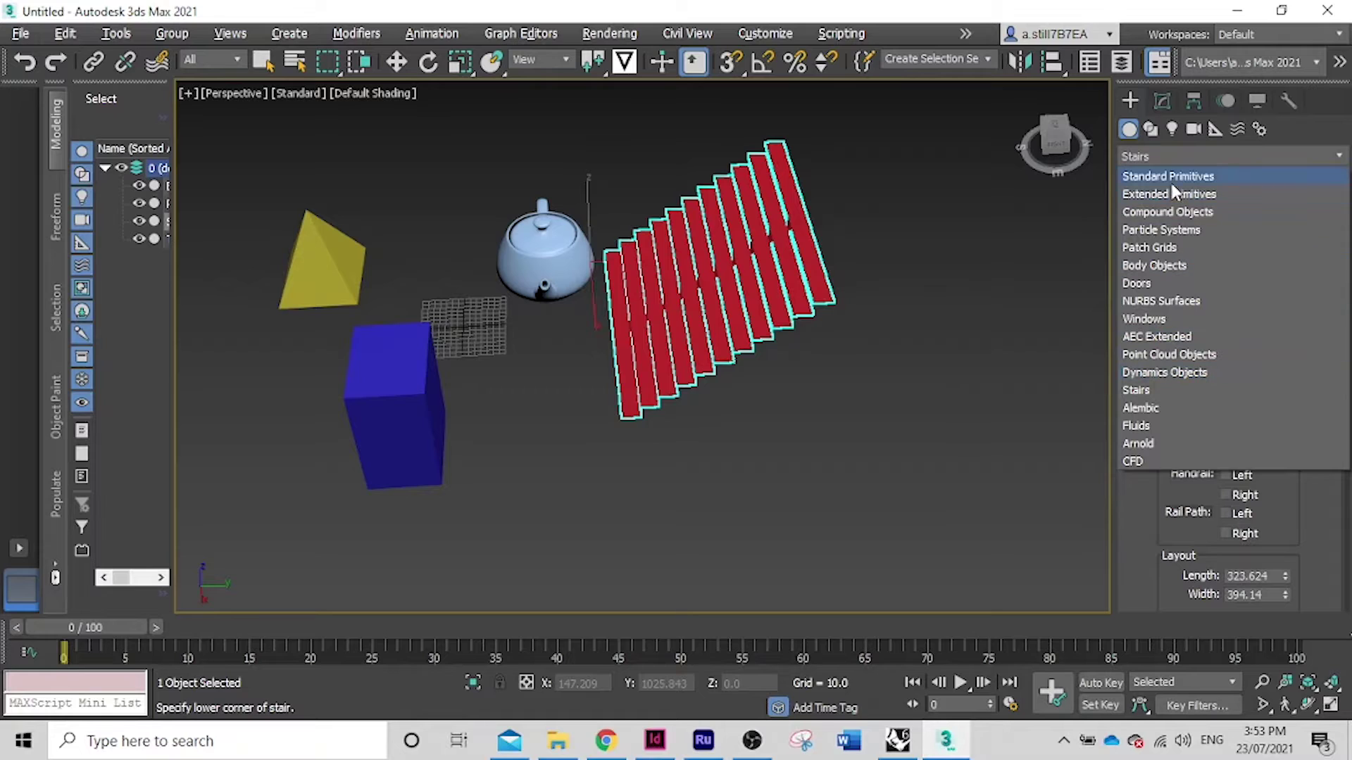
pyautogui.click(938, 293)
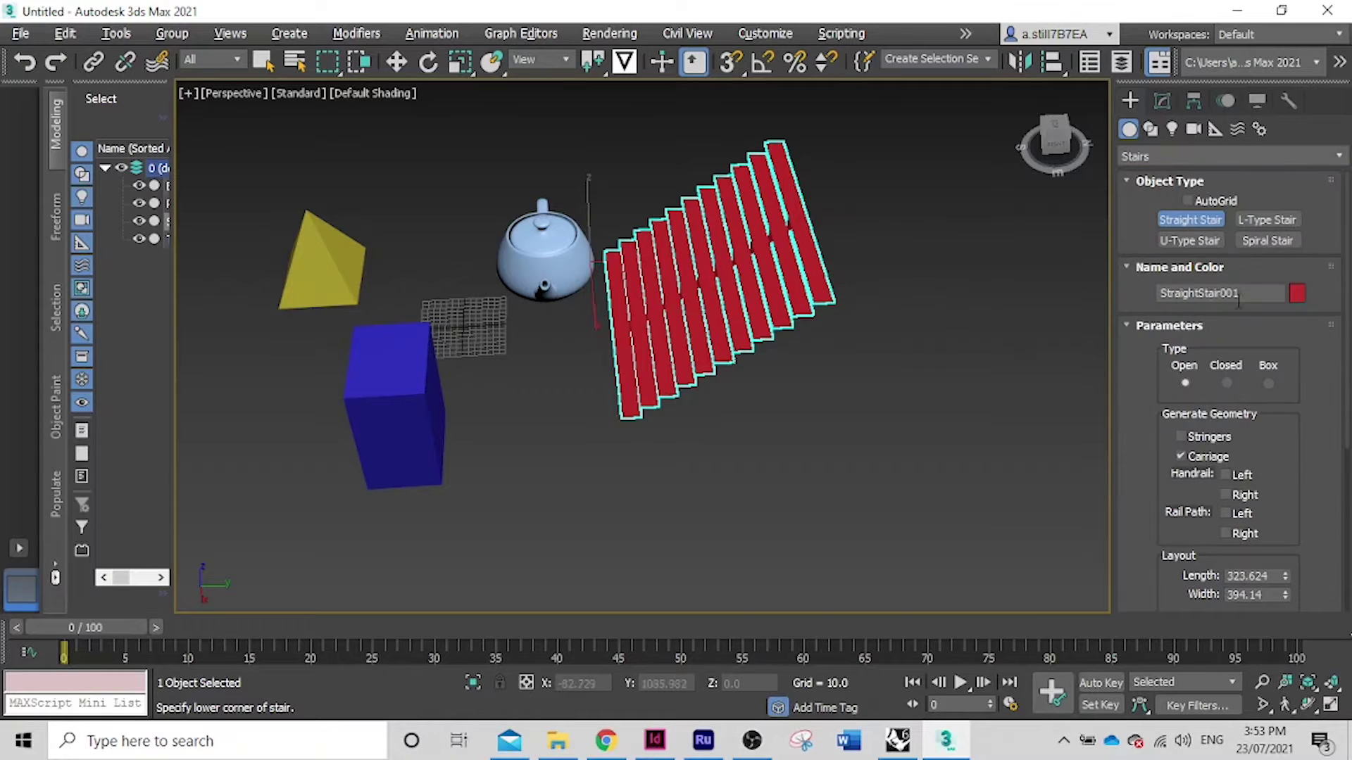
pyautogui.click(1150, 129)
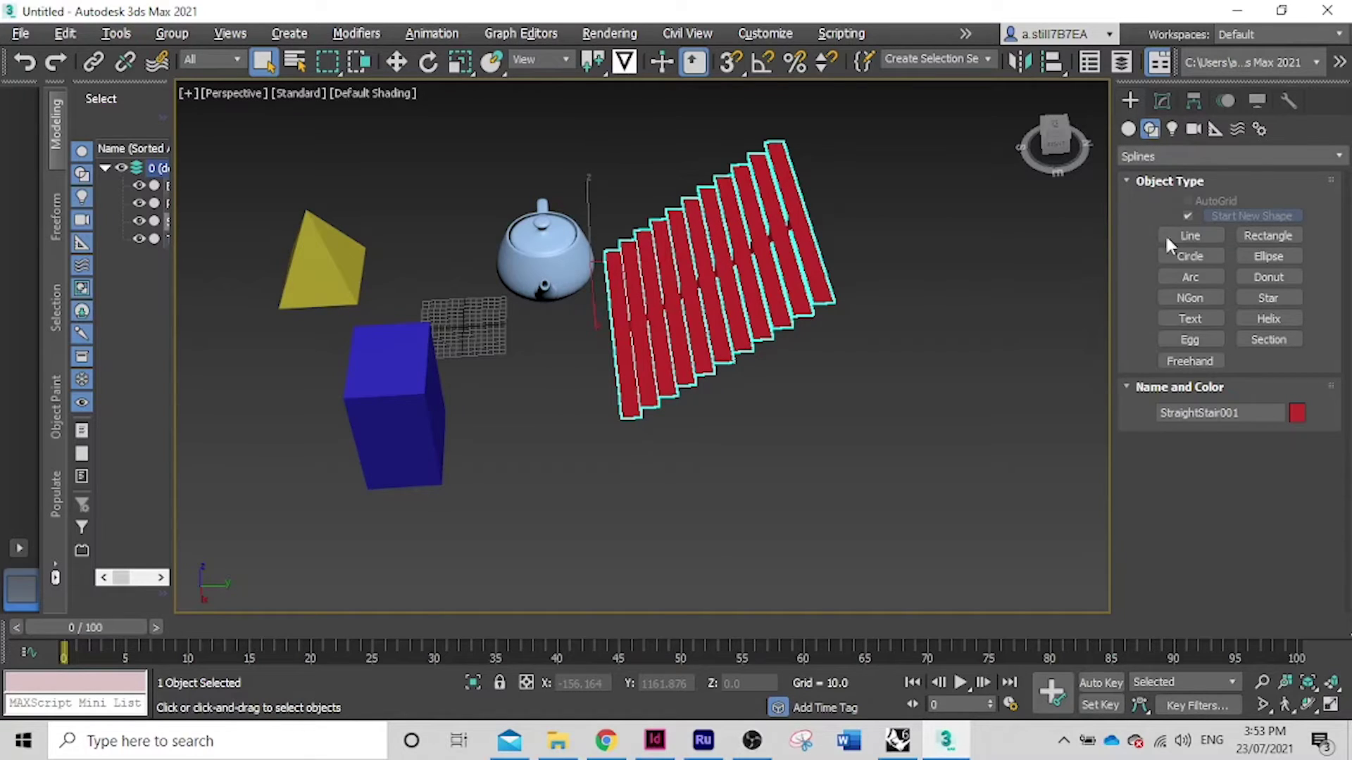
pyautogui.click(1173, 130)
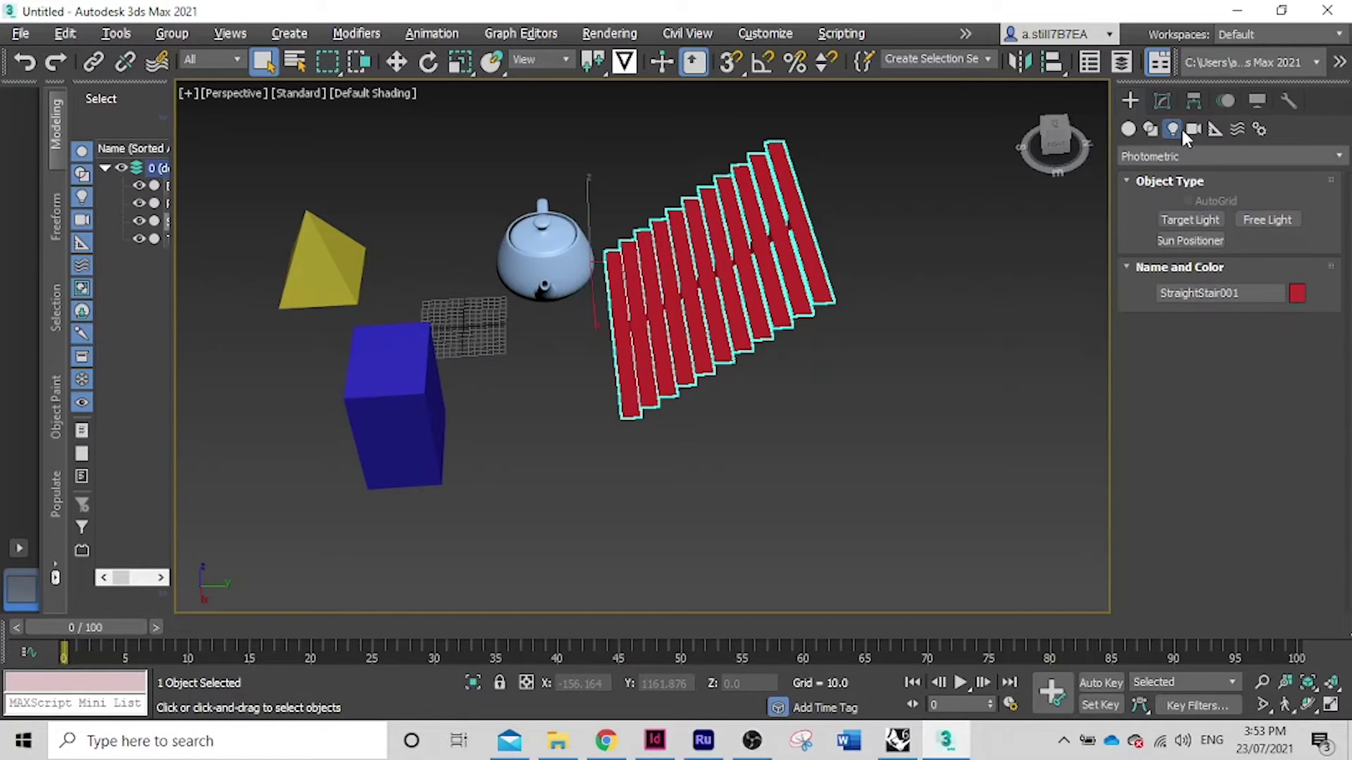
pyautogui.click(1194, 129)
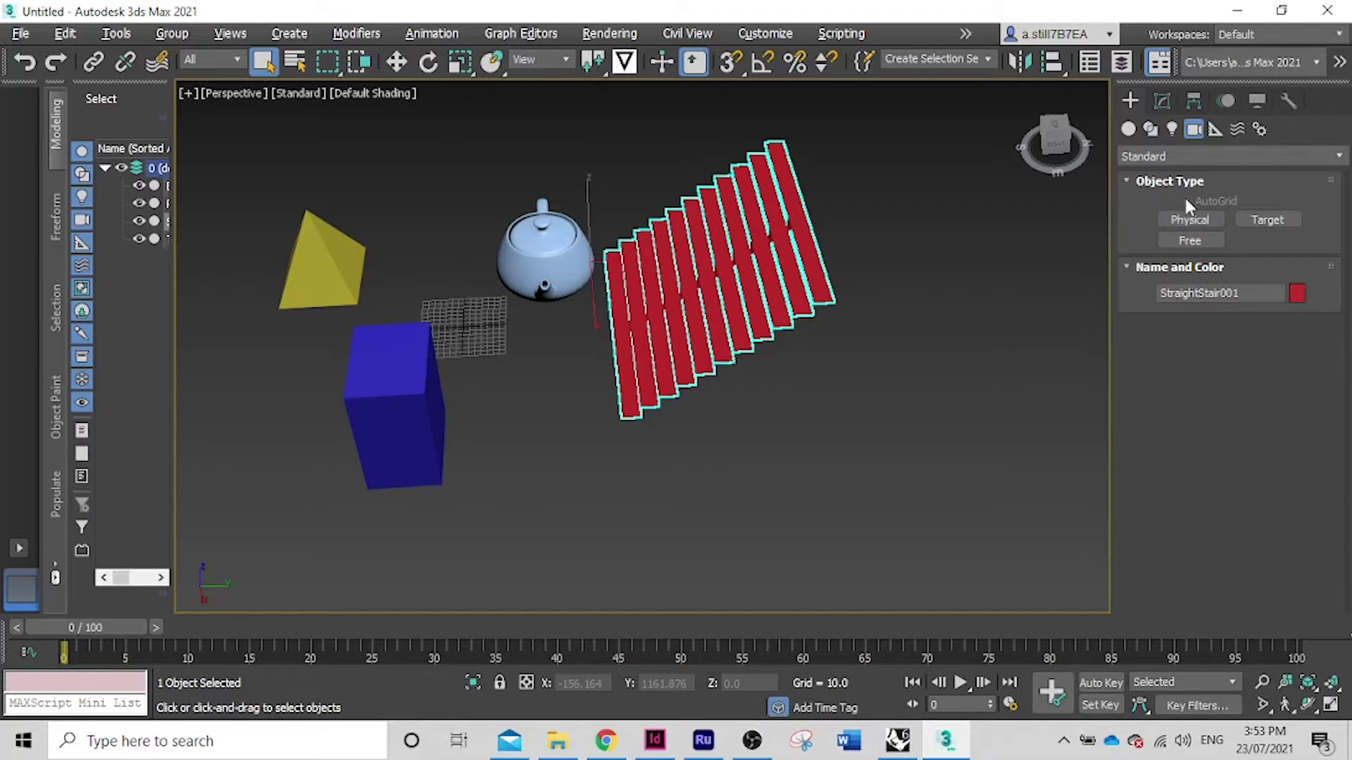
pyautogui.click(1210, 156)
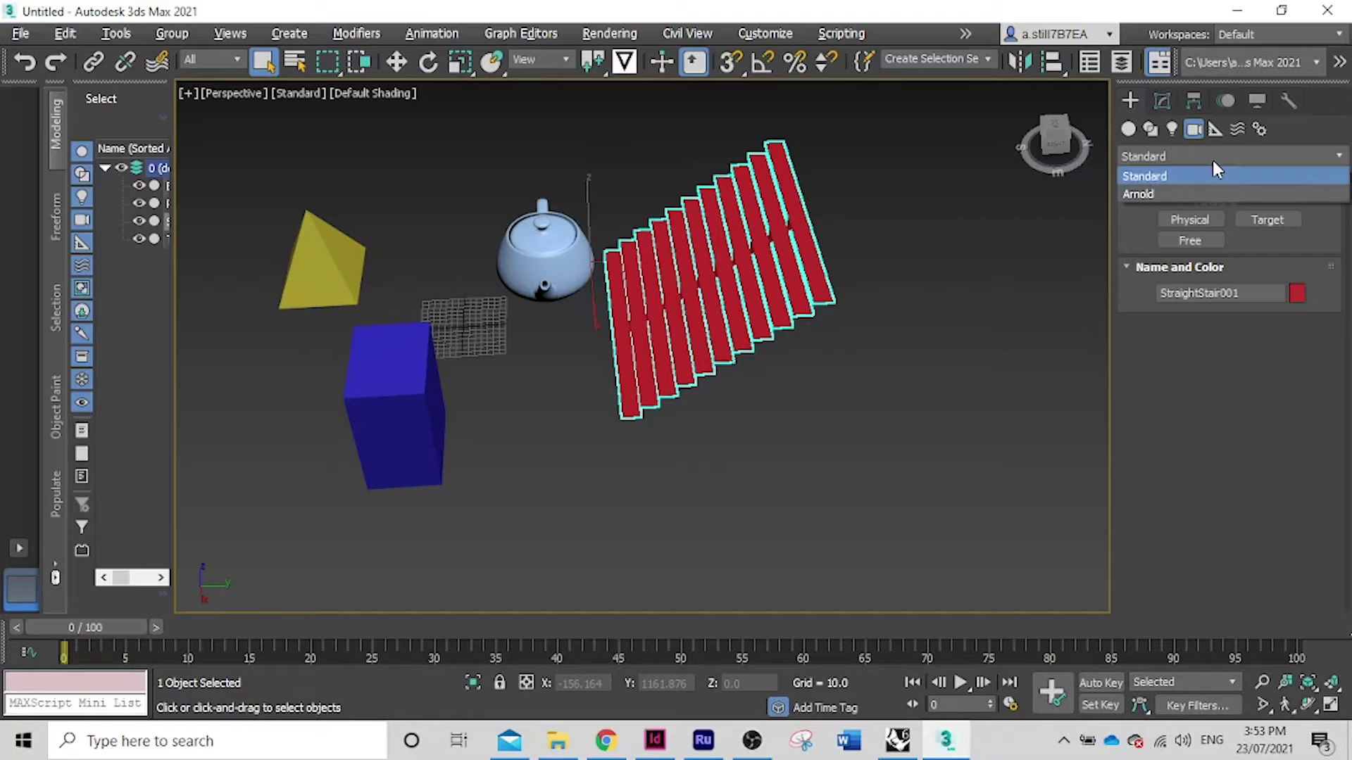
pyautogui.click(1176, 194)
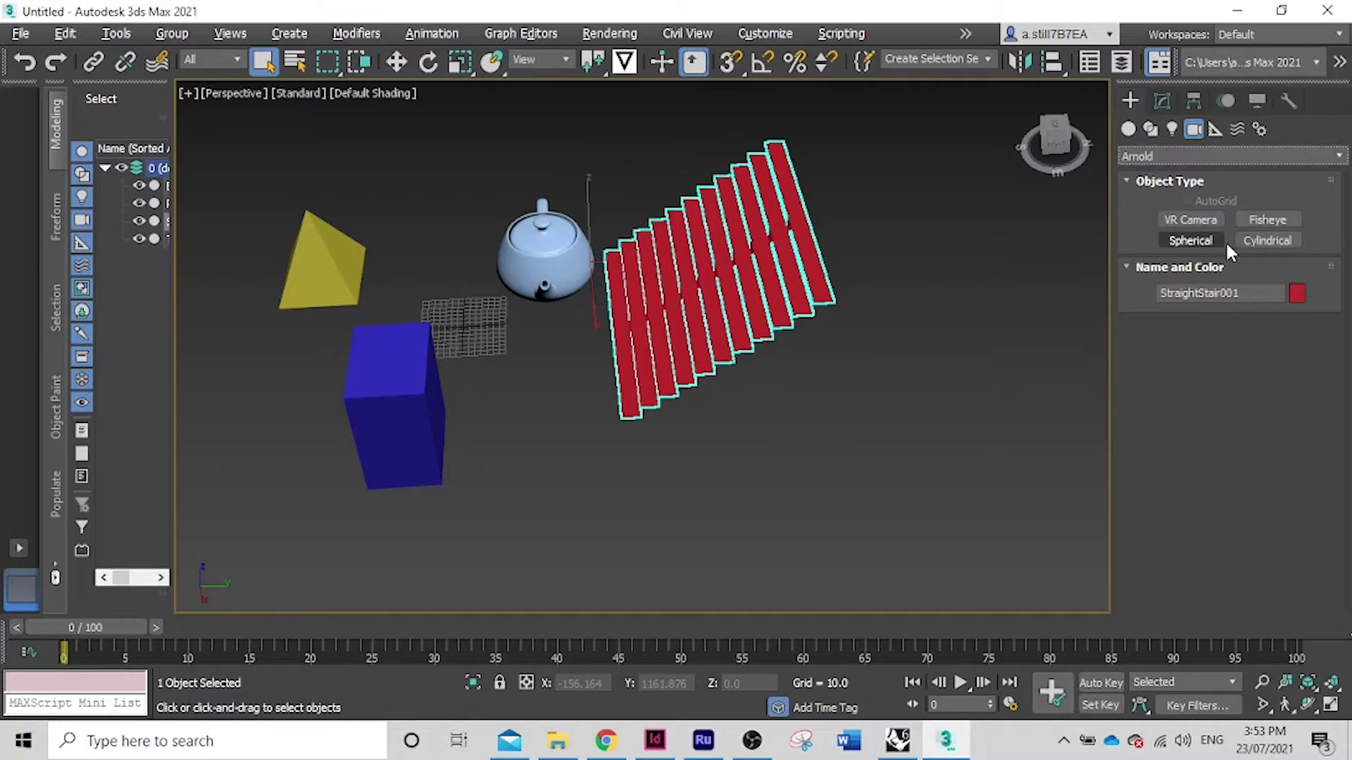
pyautogui.click(1268, 240)
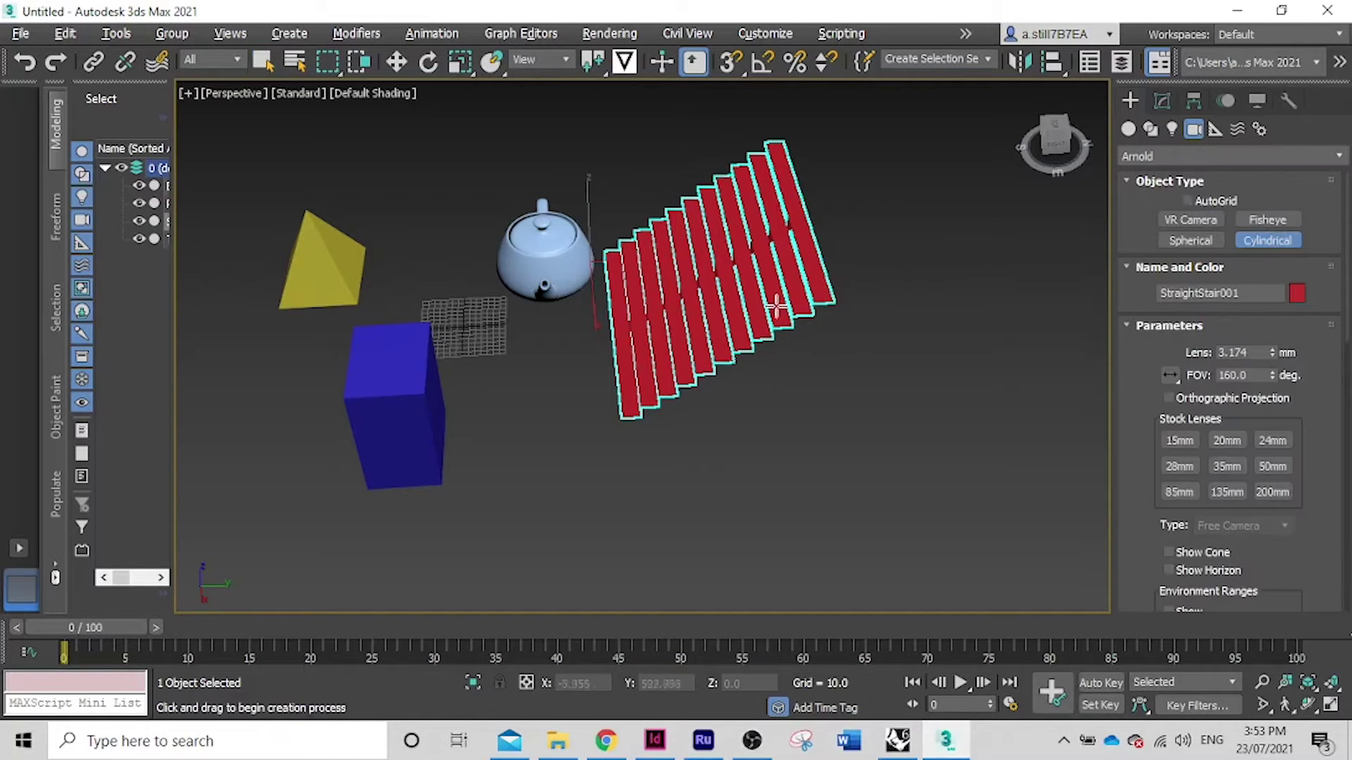
pyautogui.moveTo(417, 177)
pyautogui.mouseDown()
pyautogui.moveTo(528, 187)
pyautogui.moveTo(447, 169)
pyautogui.moveTo(391, 188)
pyautogui.moveTo(415, 195)
pyautogui.mouseUp()
pyautogui.rightClick(416, 195)
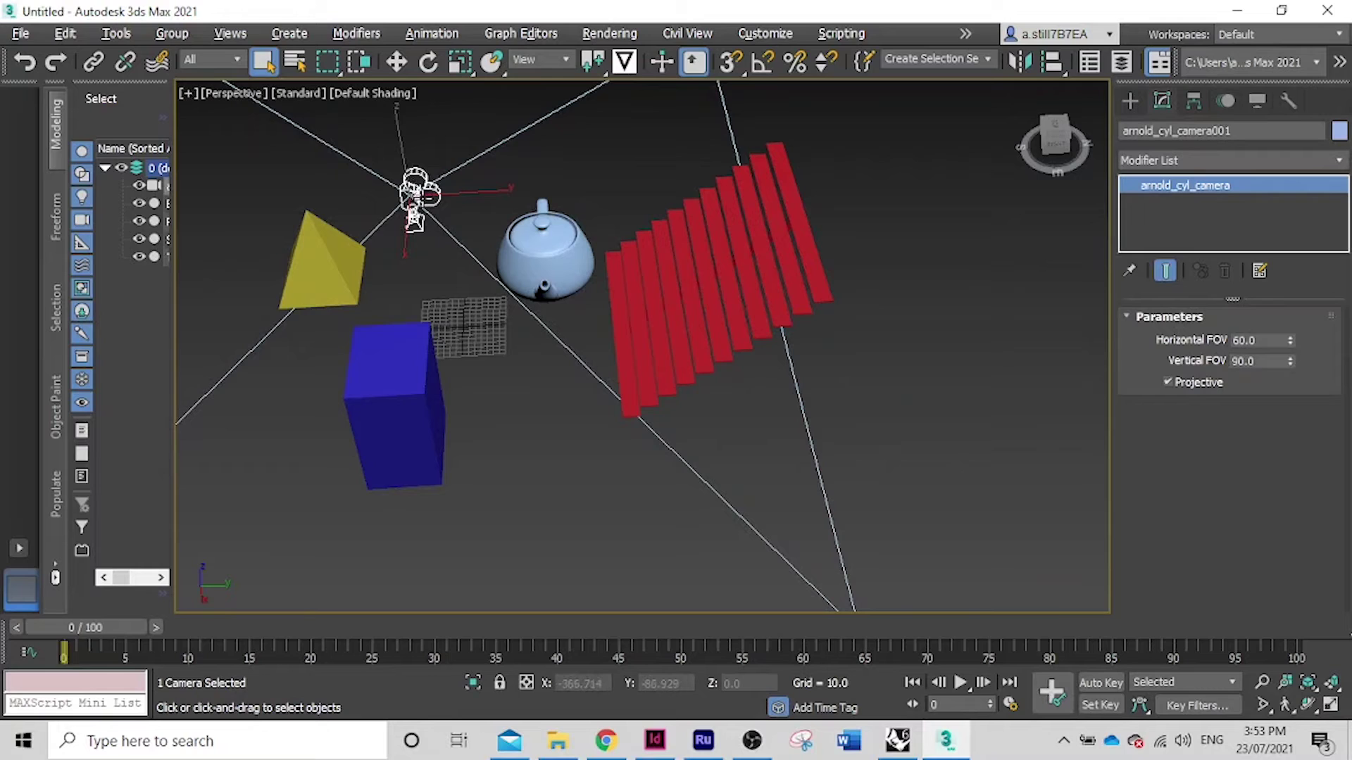
pyautogui.press('Delete')
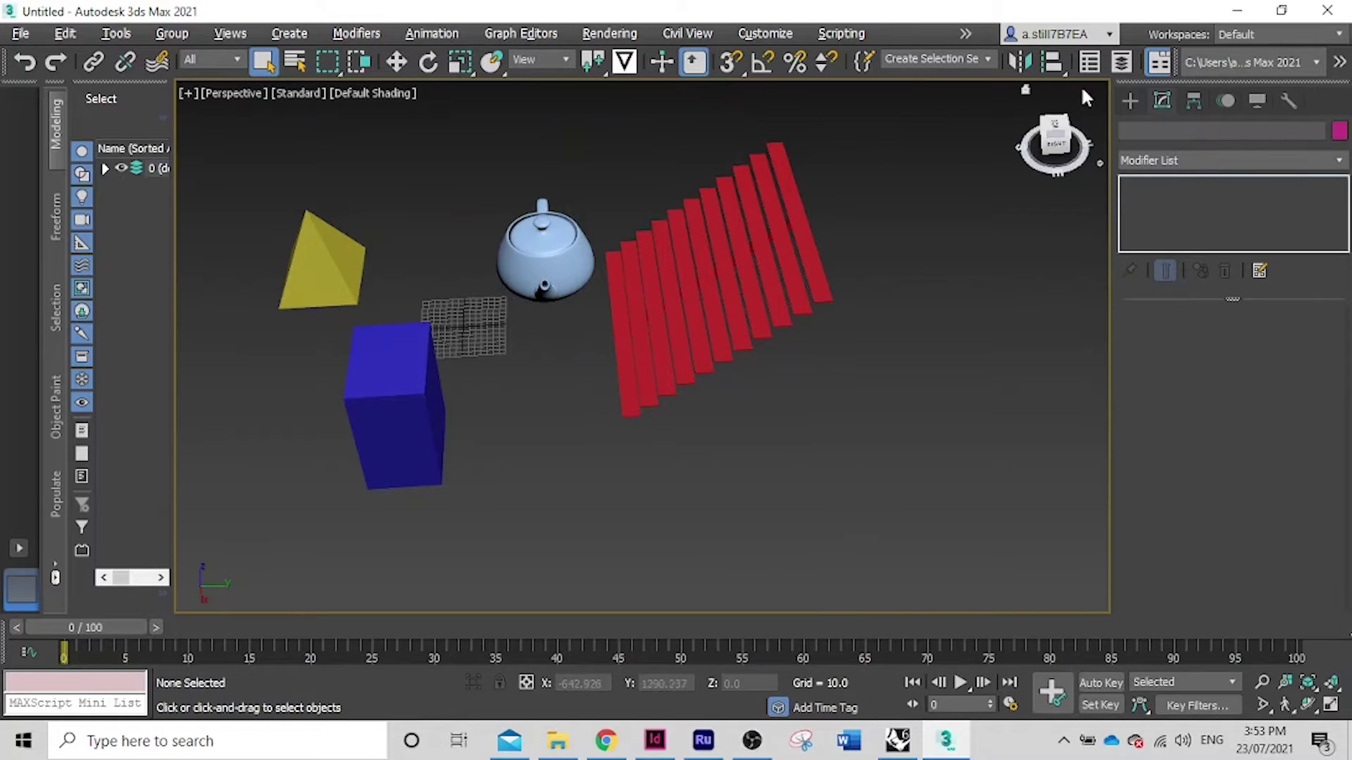
pyautogui.click(1130, 100)
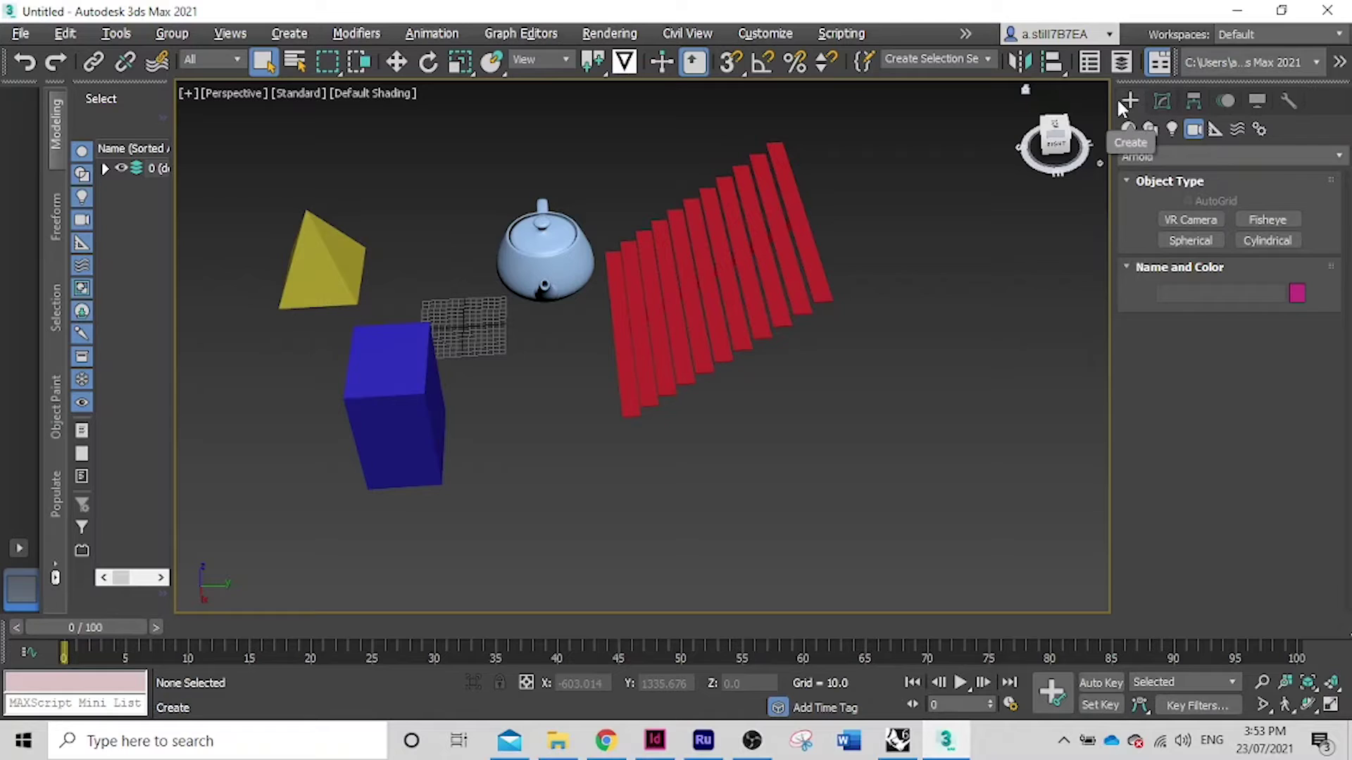
# Step: Select Box001 and apply the Greeble modifier from the Modifier List
pyautogui.click(1159, 105)
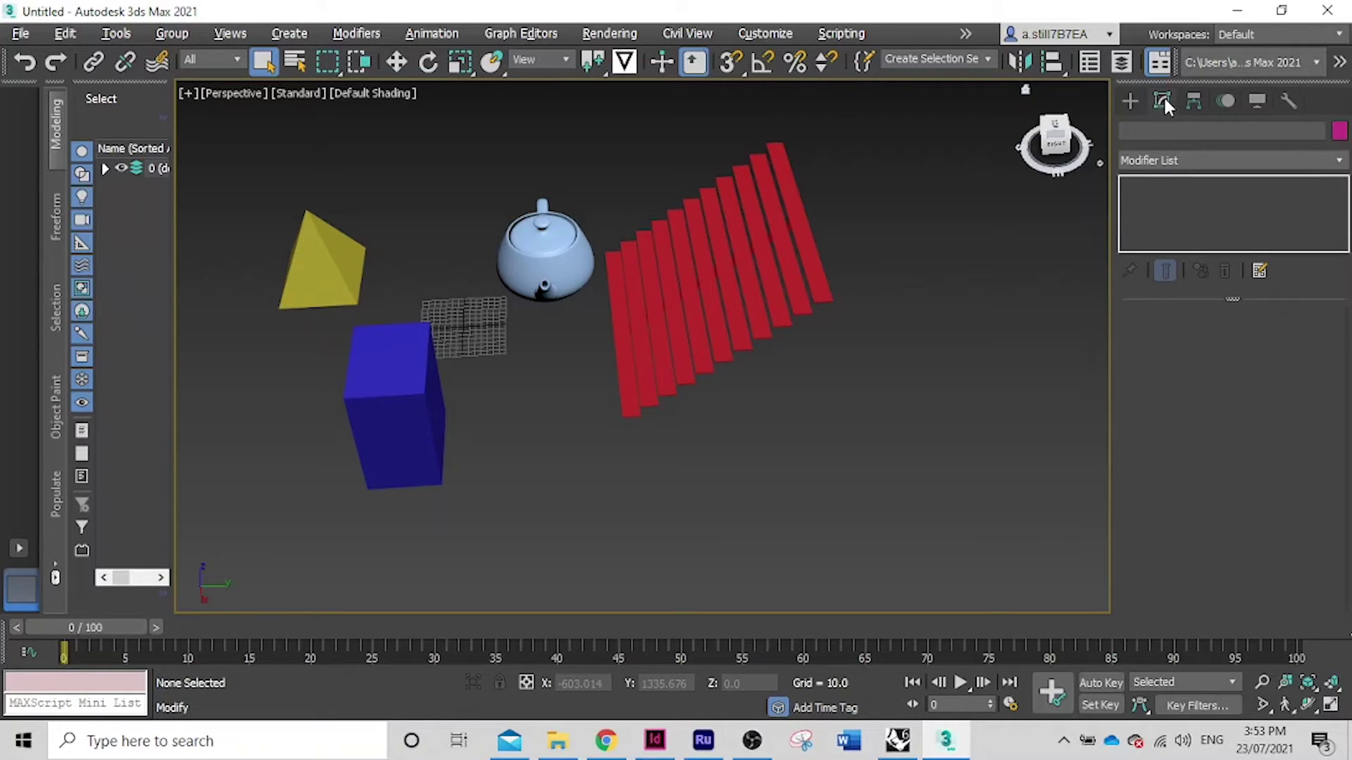
pyautogui.click(395, 373)
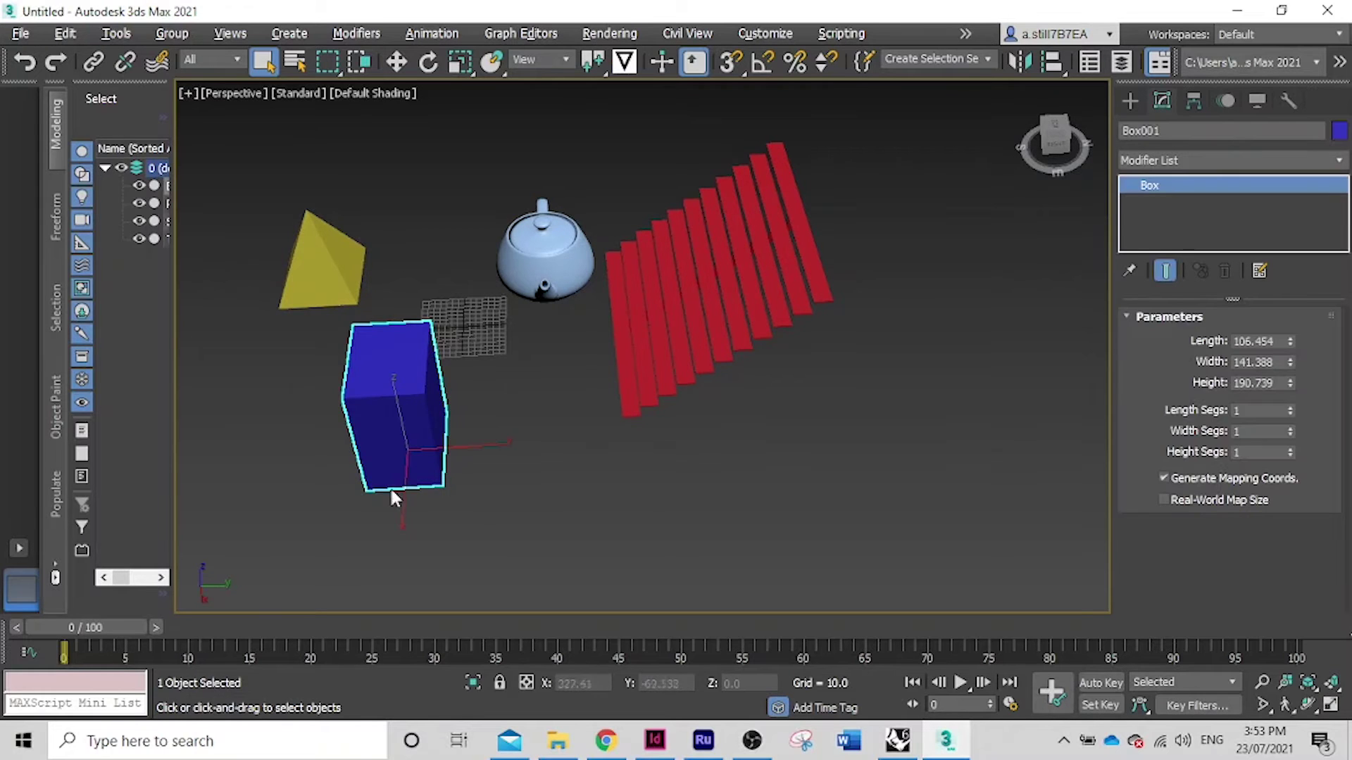
pyautogui.scroll(4, 515, 394)
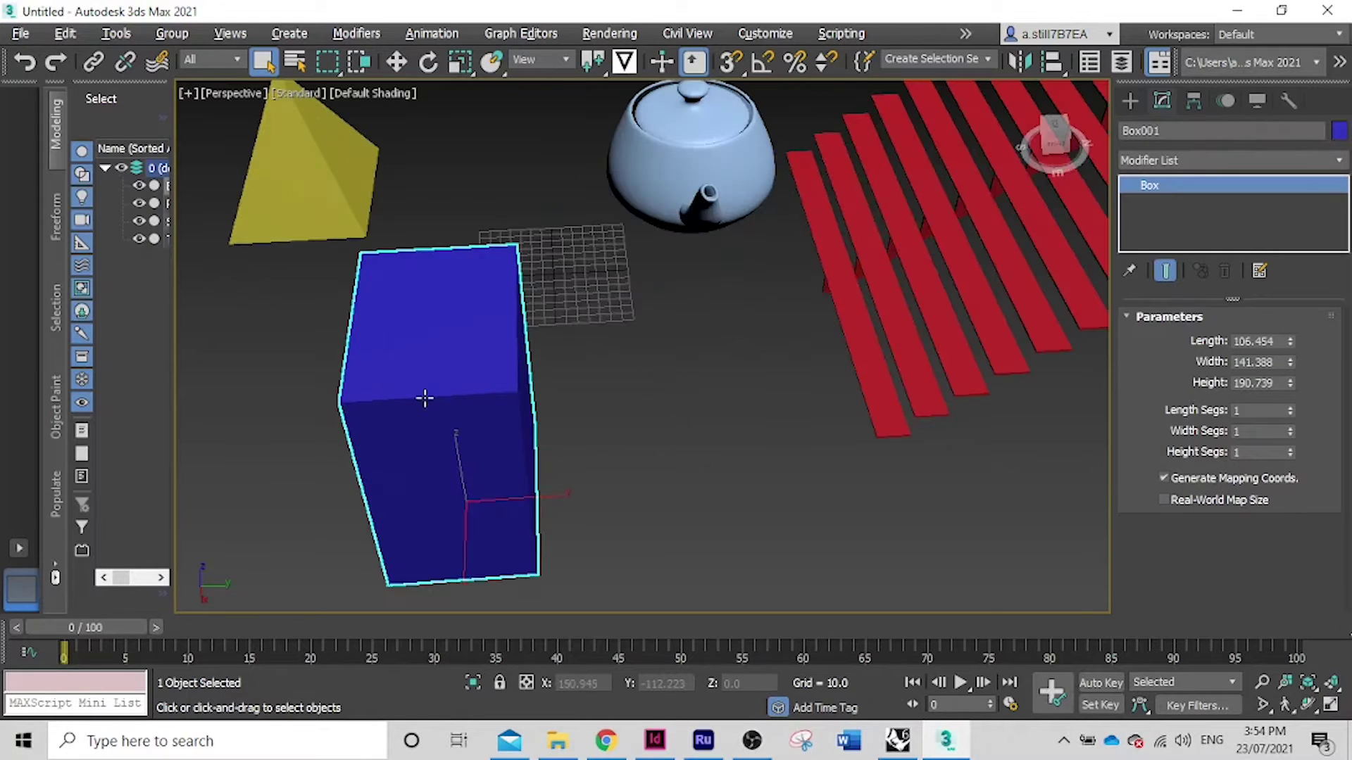
pyautogui.click(1338, 162)
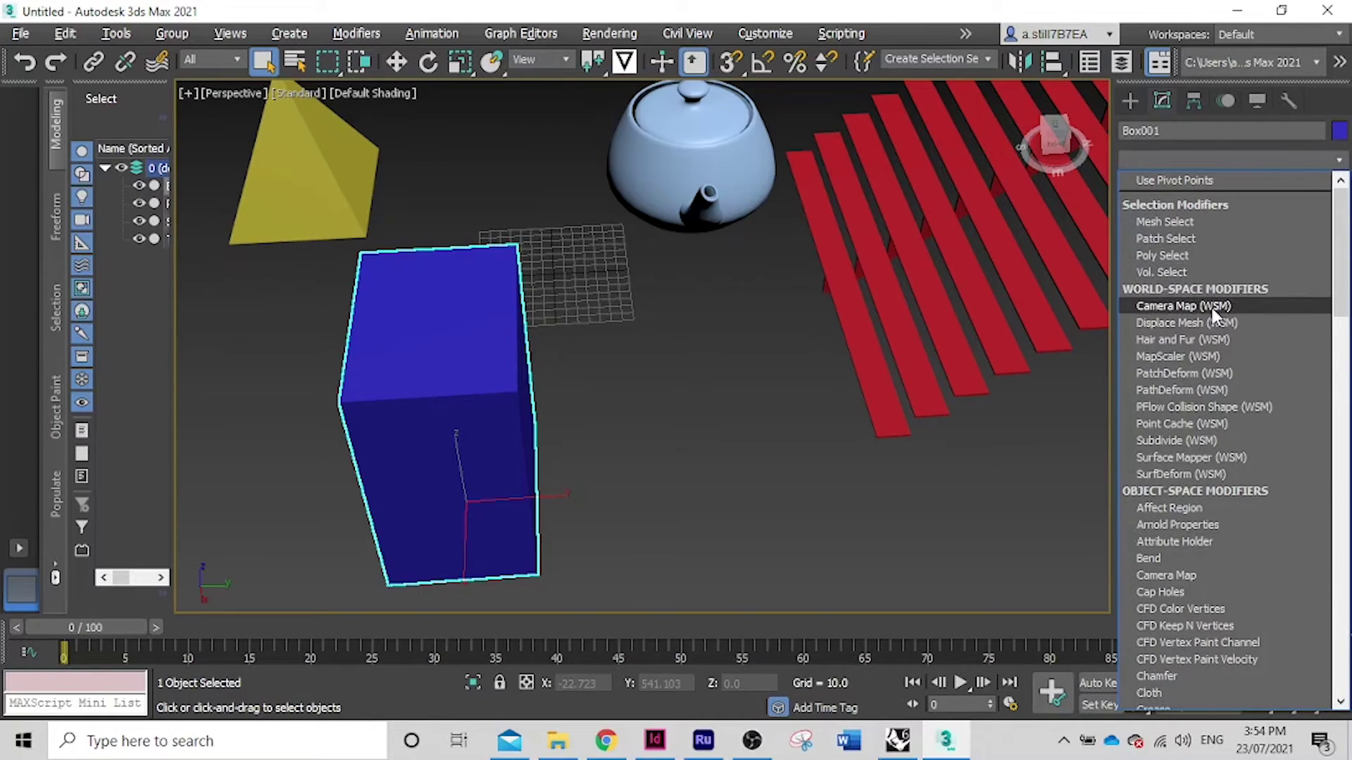
pyautogui.scroll(-2, 1212, 314)
pyautogui.scroll(-1, 1213, 313)
pyautogui.scroll(-2, 1210, 315)
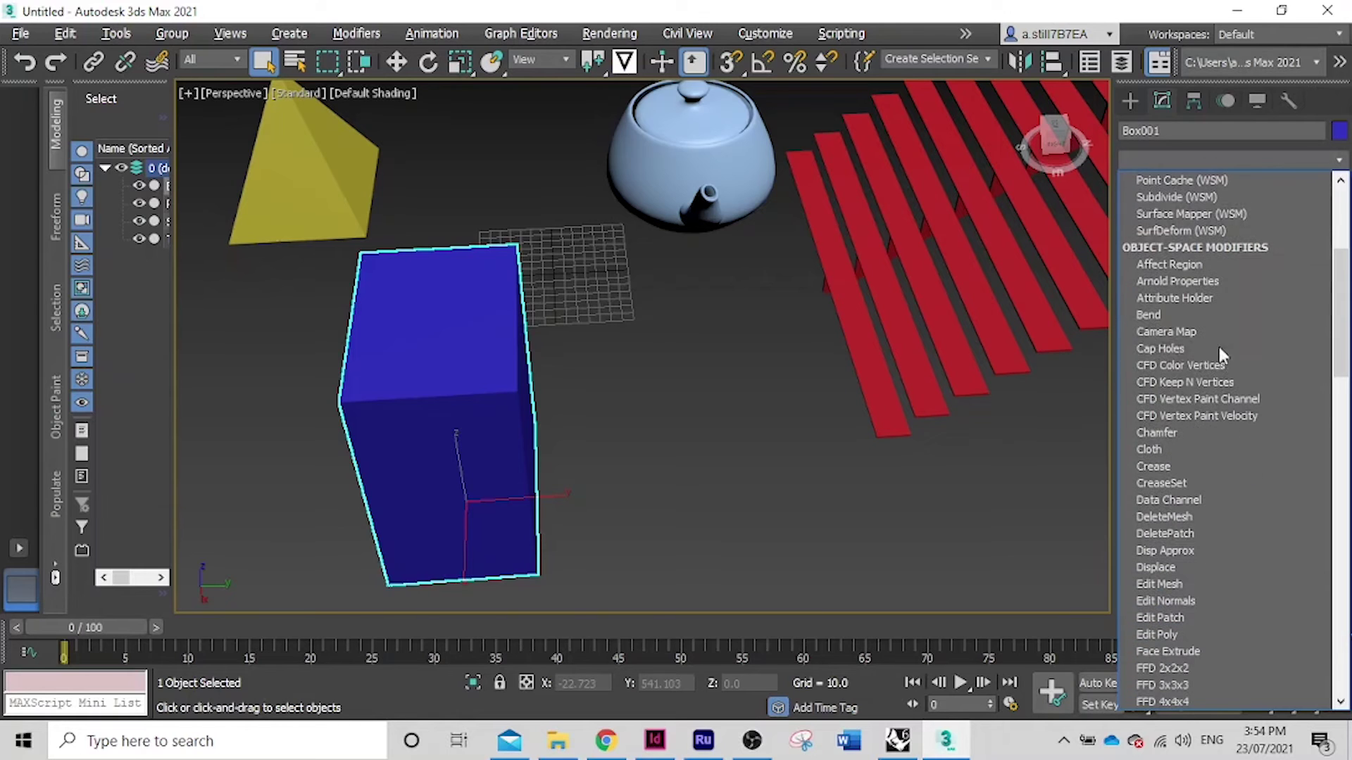
pyautogui.scroll(-3, 1192, 344)
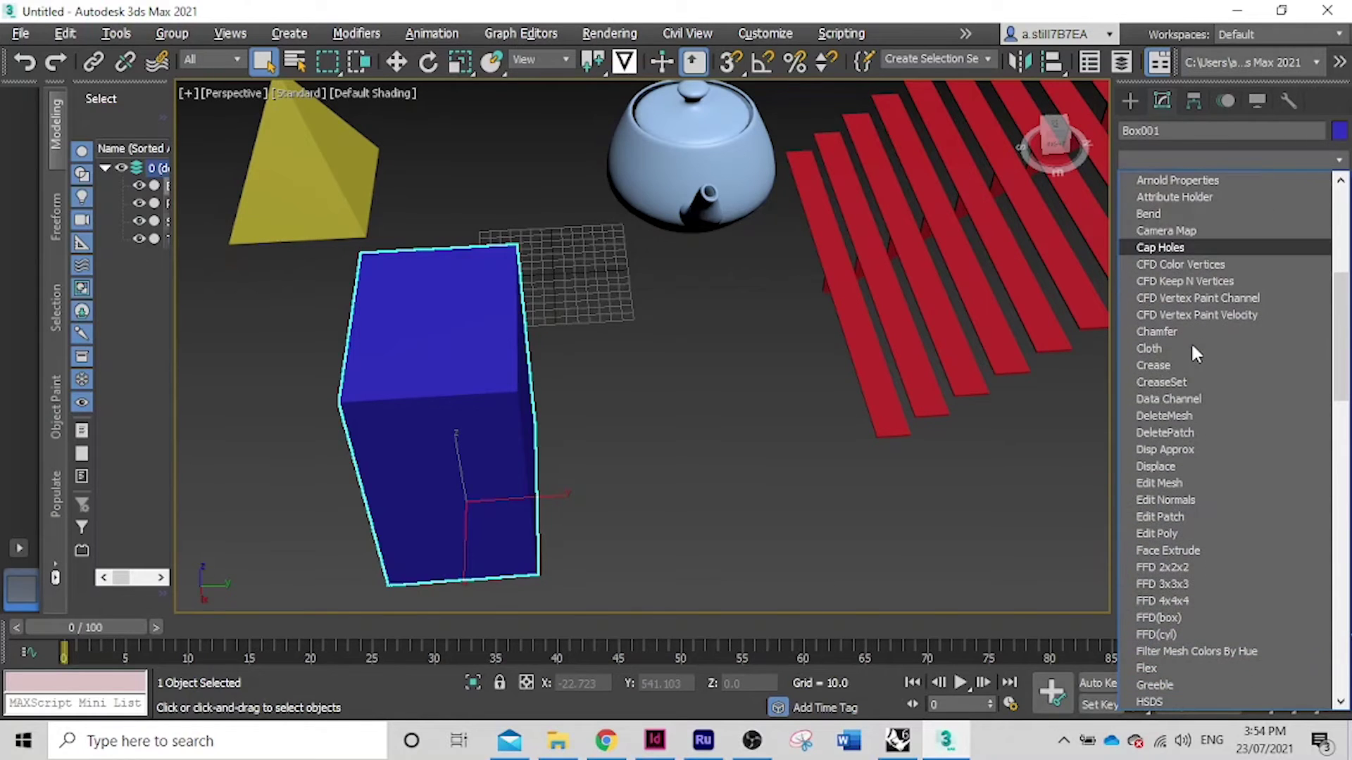
pyautogui.scroll(-6, 1193, 352)
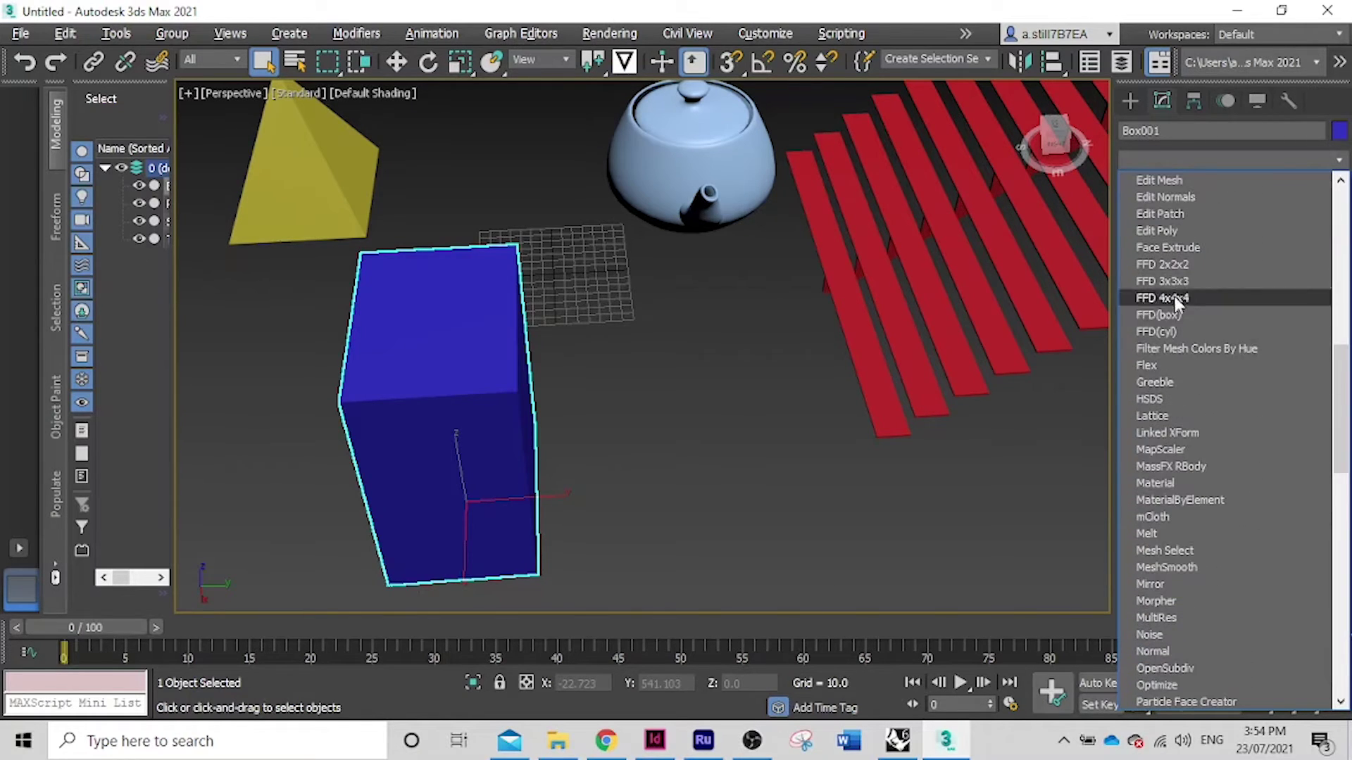
pyautogui.click(1173, 380)
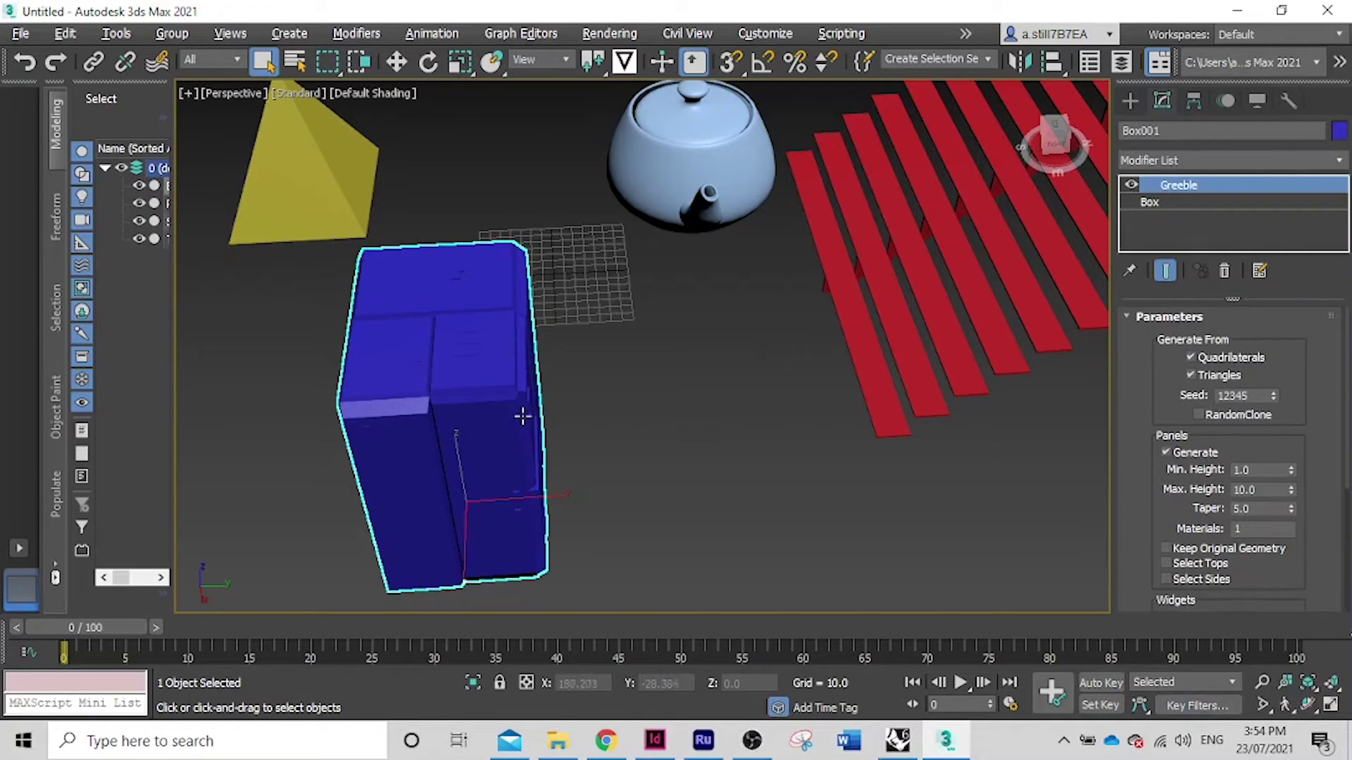
# Step: Set the box's Greeble Seed to 12462, Min. Height 44.2 and Max. Height 19.2
pyautogui.scroll(-5, 479, 387)
pyautogui.moveTo(1049, 155)
pyautogui.mouseDown()
pyautogui.moveTo(1017, 158)
pyautogui.moveTo(1049, 154)
pyautogui.moveTo(1036, 158)
pyautogui.mouseUp()
pyautogui.moveTo(1273, 395); pyautogui.dragTo(1261, 338)
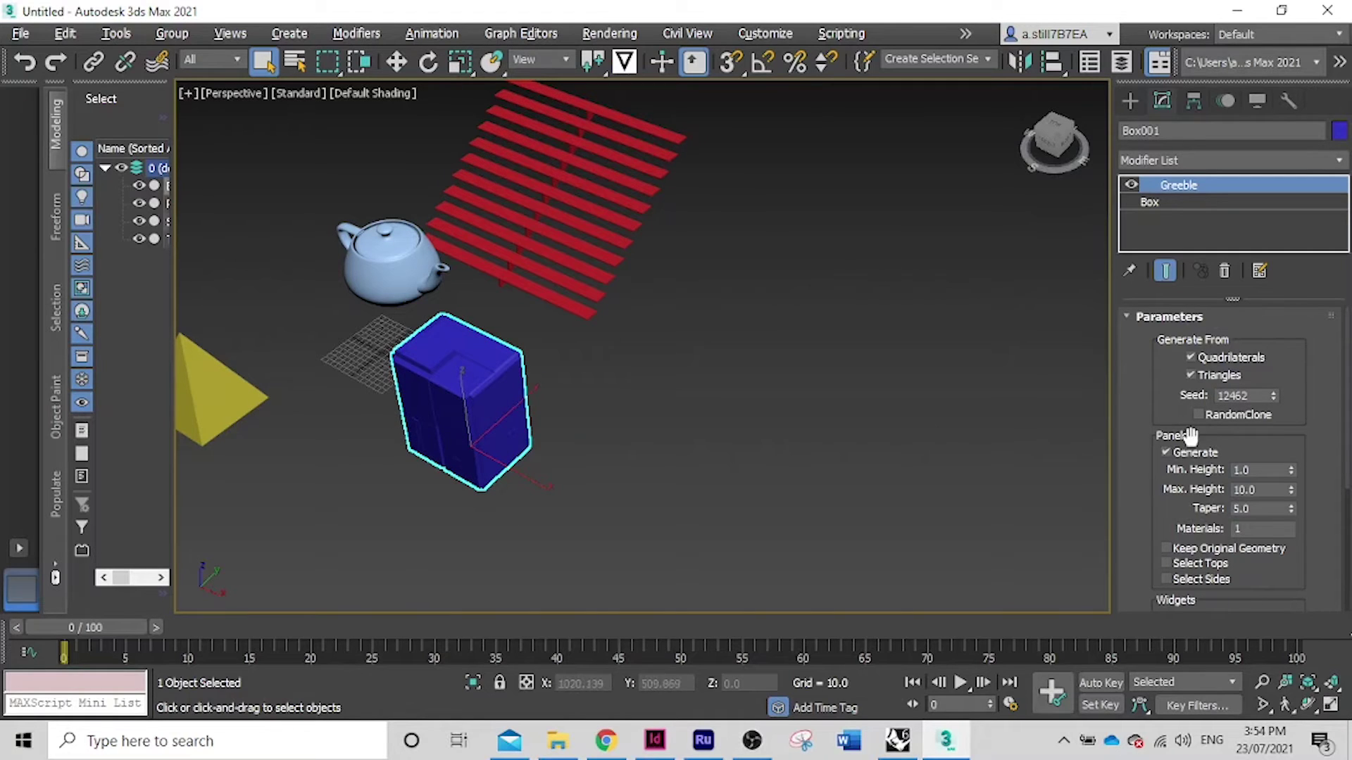
pyautogui.moveTo(1289, 454); pyautogui.dragTo(1257, 84)
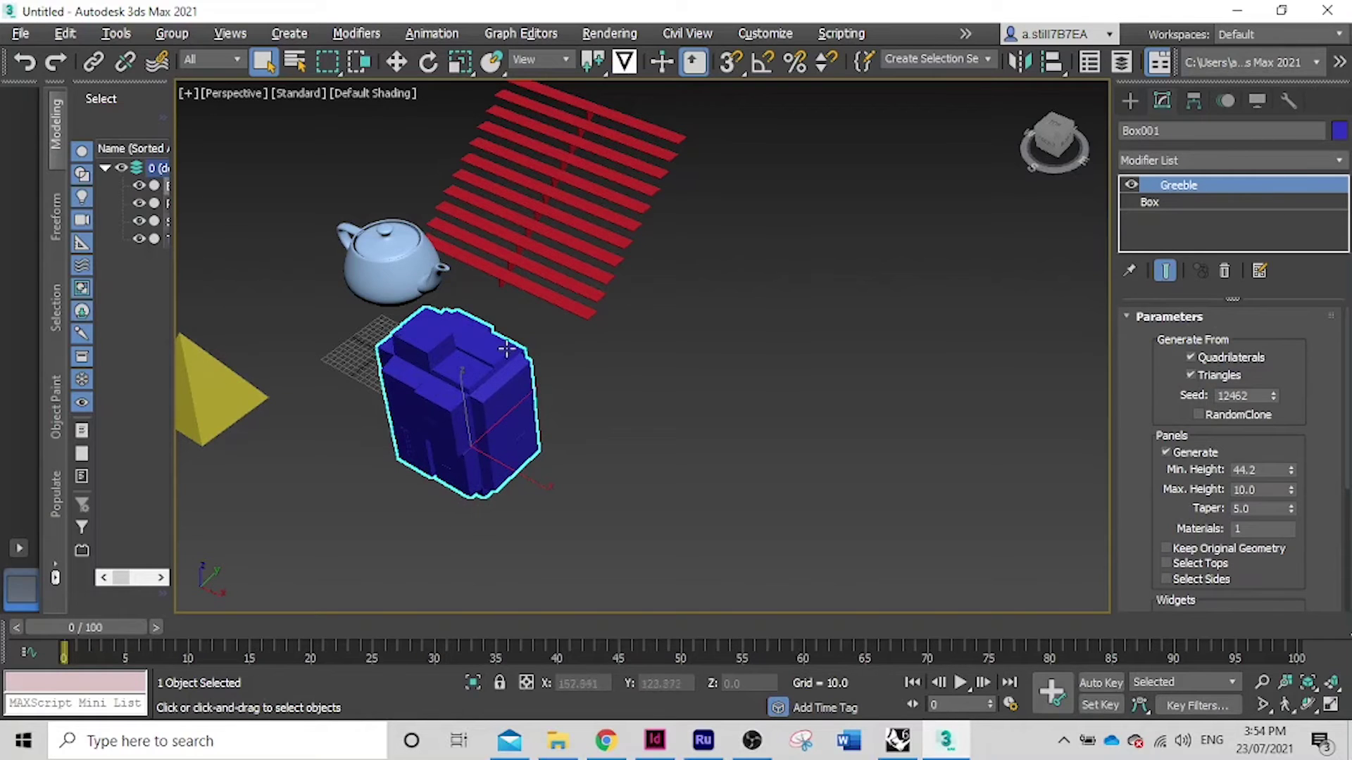
pyautogui.moveTo(1290, 490); pyautogui.dragTo(1303, 398)
pyautogui.scroll(-3, 861, 469)
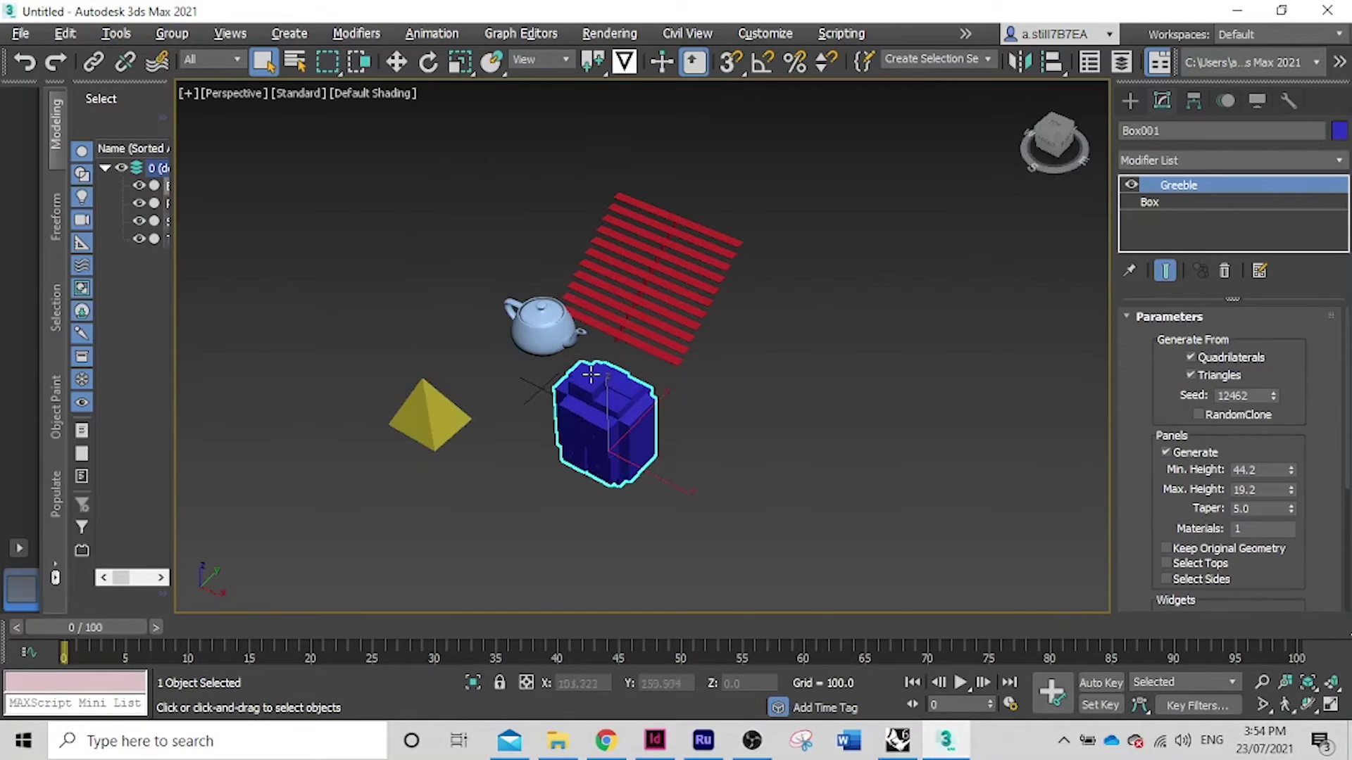
pyautogui.scroll(3, 518, 372)
# Step: Select the straight stair and apply a Lattice modifier to it
pyautogui.click(703, 186)
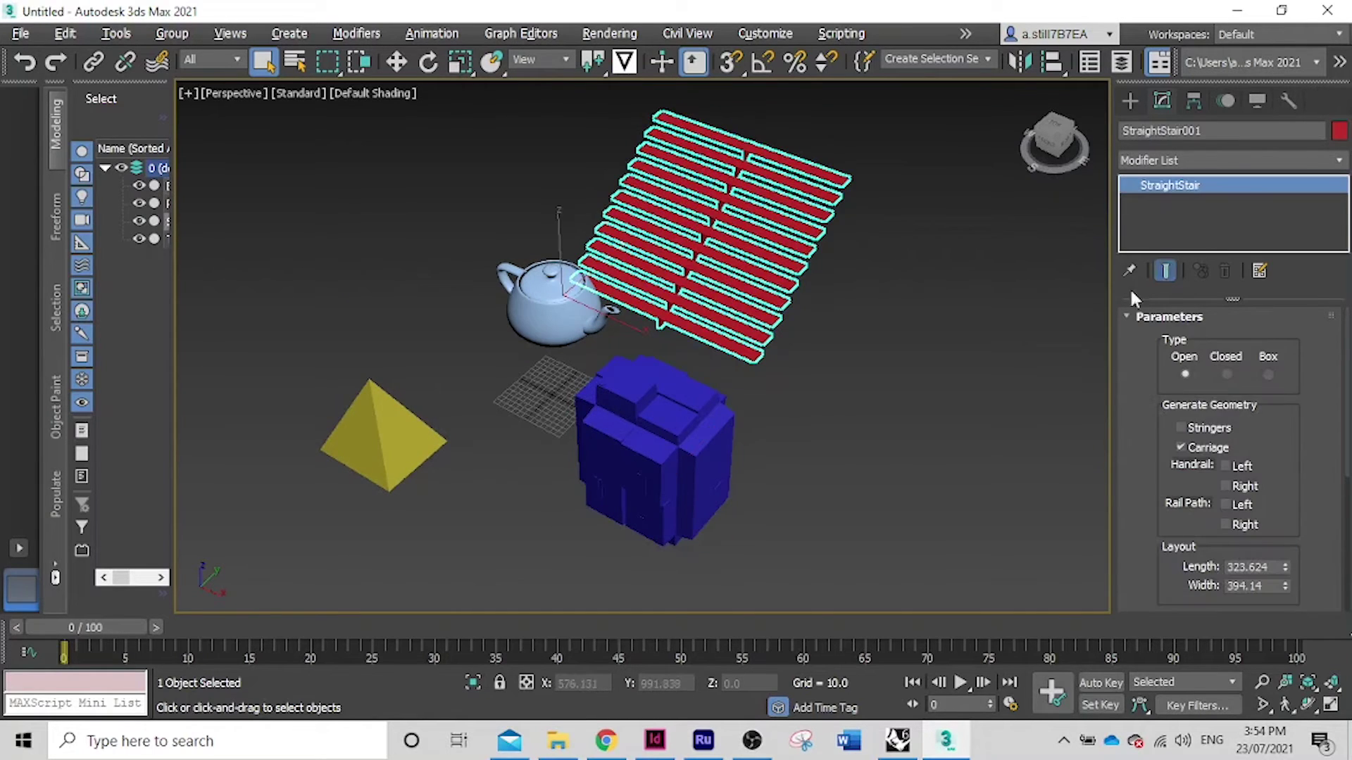
pyautogui.click(1335, 160)
pyautogui.scroll(-3, 1194, 360)
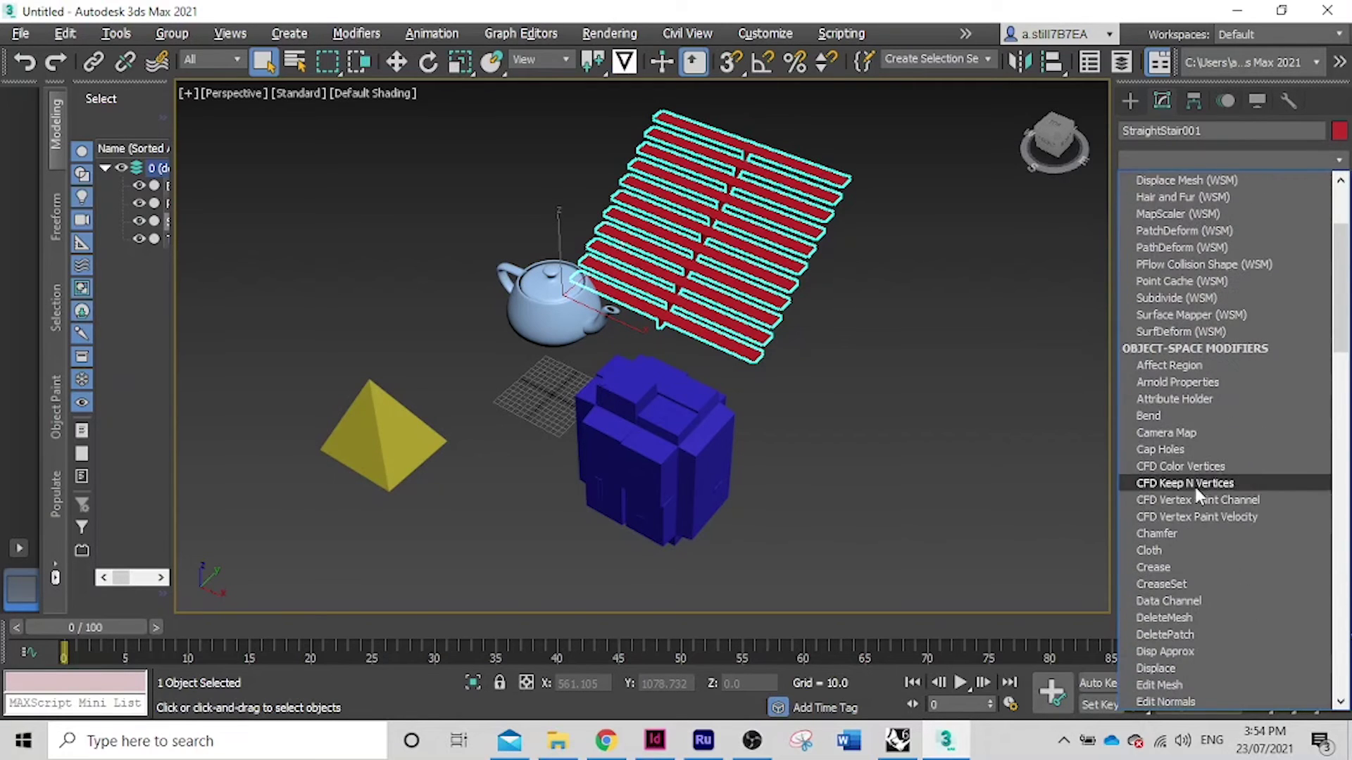
pyautogui.scroll(-5, 1196, 500)
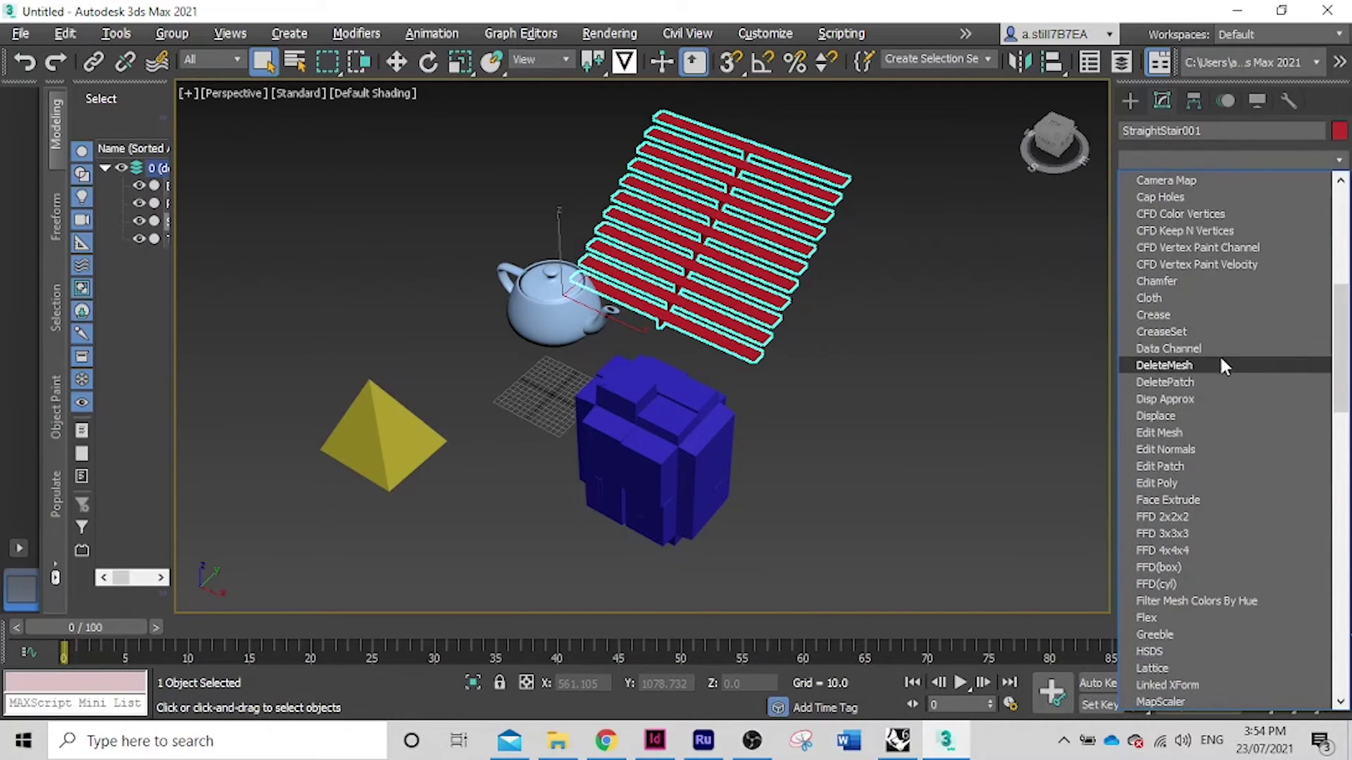
pyautogui.scroll(-2, 1168, 525)
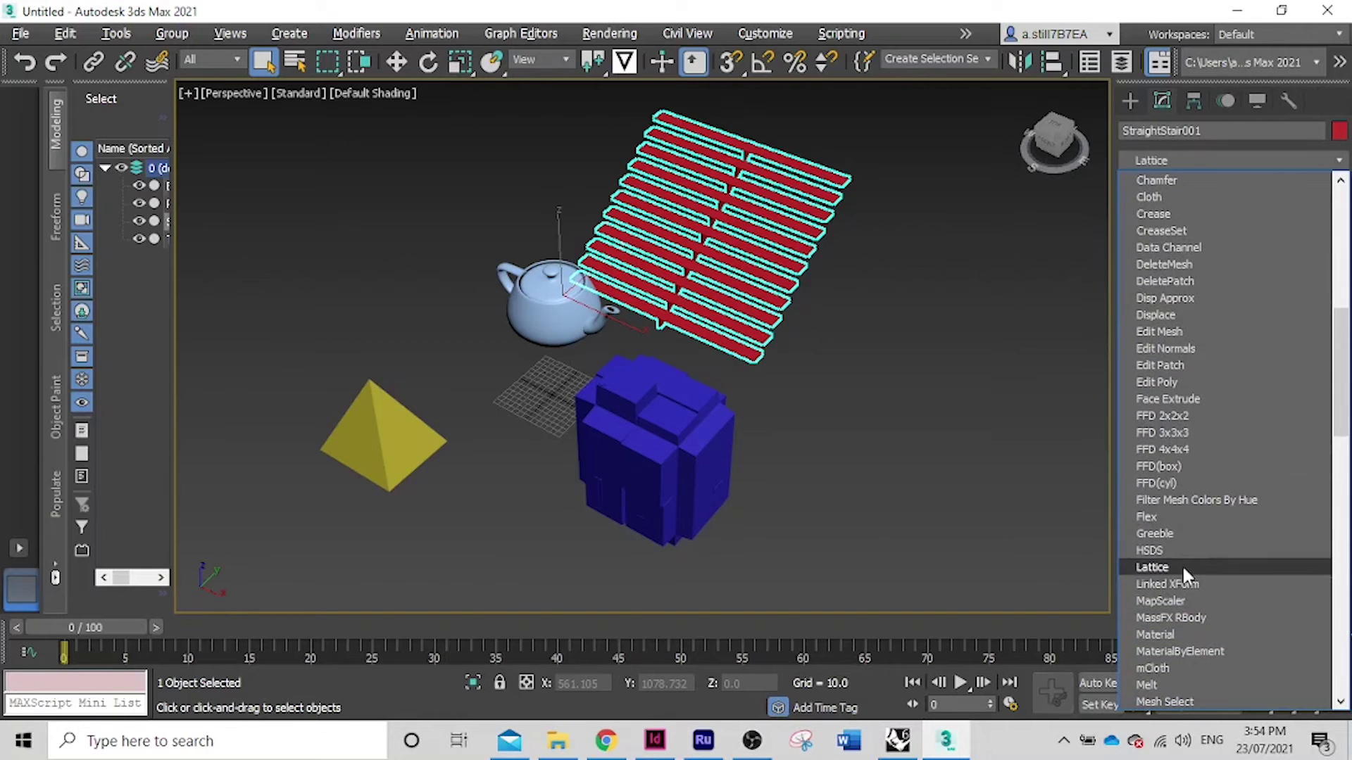
pyautogui.click(1181, 564)
# Step: Zoom in to inspect the stair's lattice struts, then select the yellow pyramid
pyautogui.scroll(4, 831, 253)
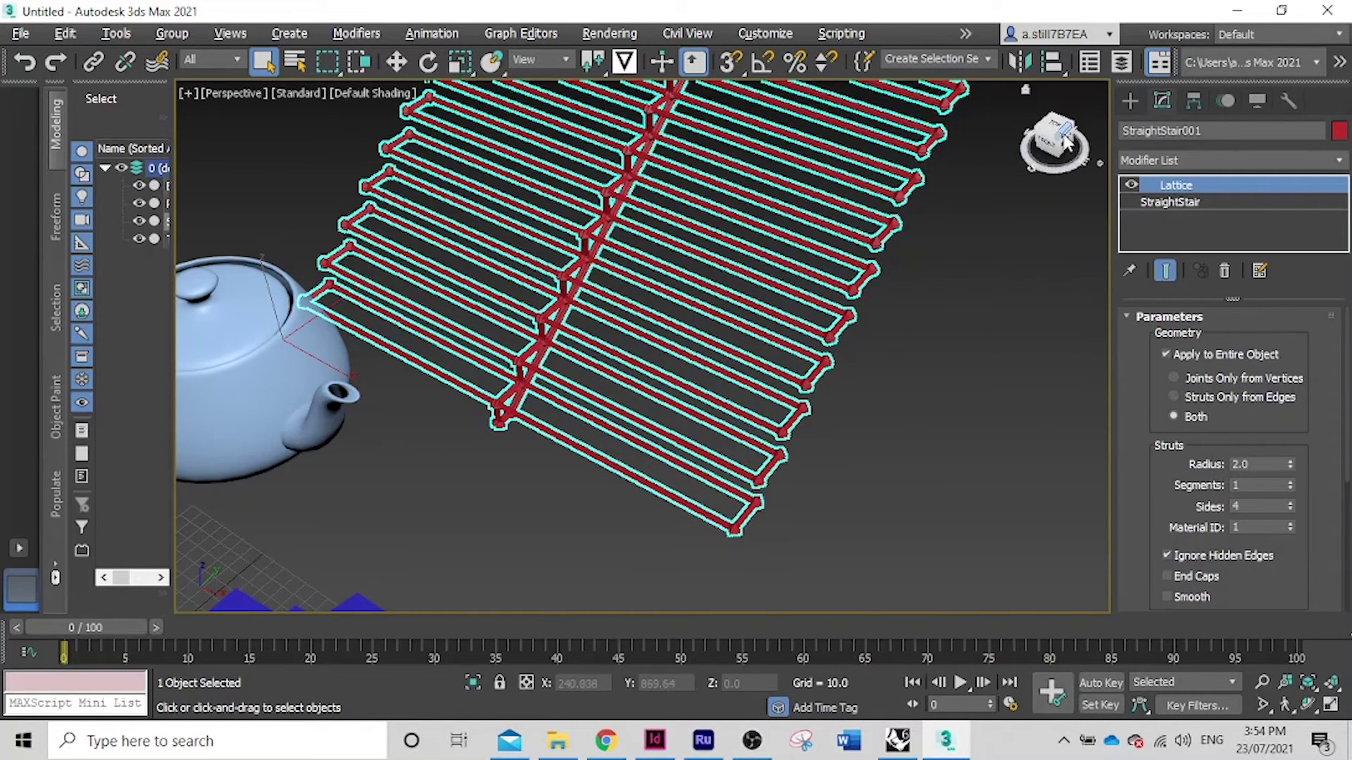
pyautogui.scroll(4, 907, 196)
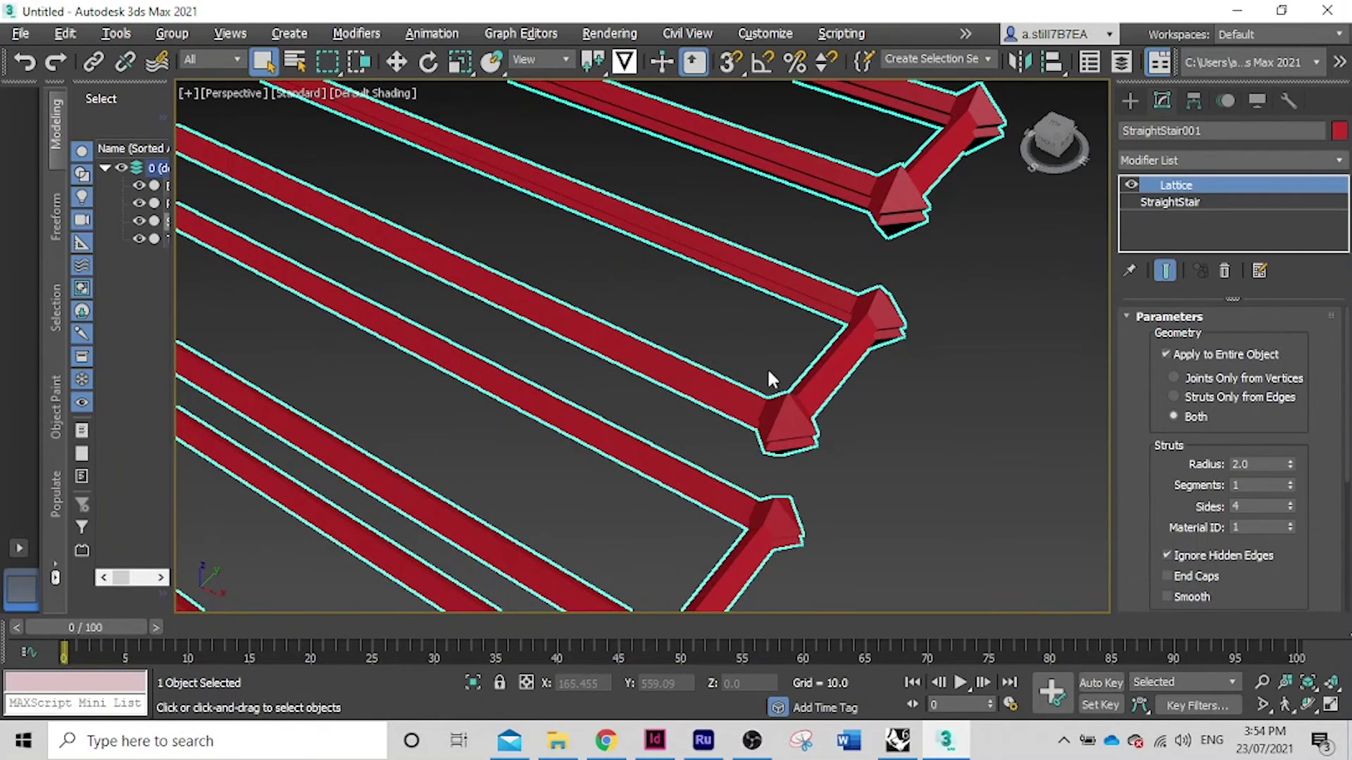
pyautogui.scroll(-5, 769, 380)
pyautogui.scroll(-2, 781, 169)
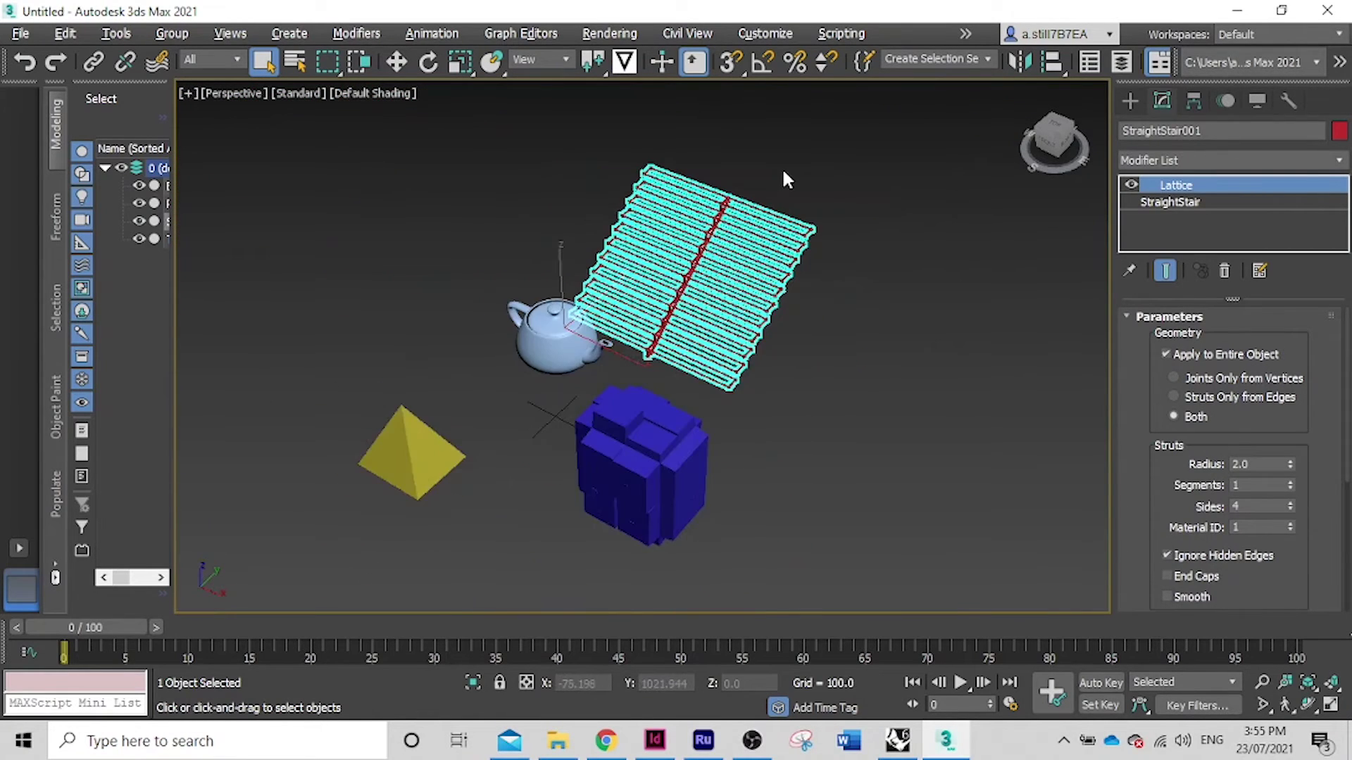
pyautogui.click(397, 470)
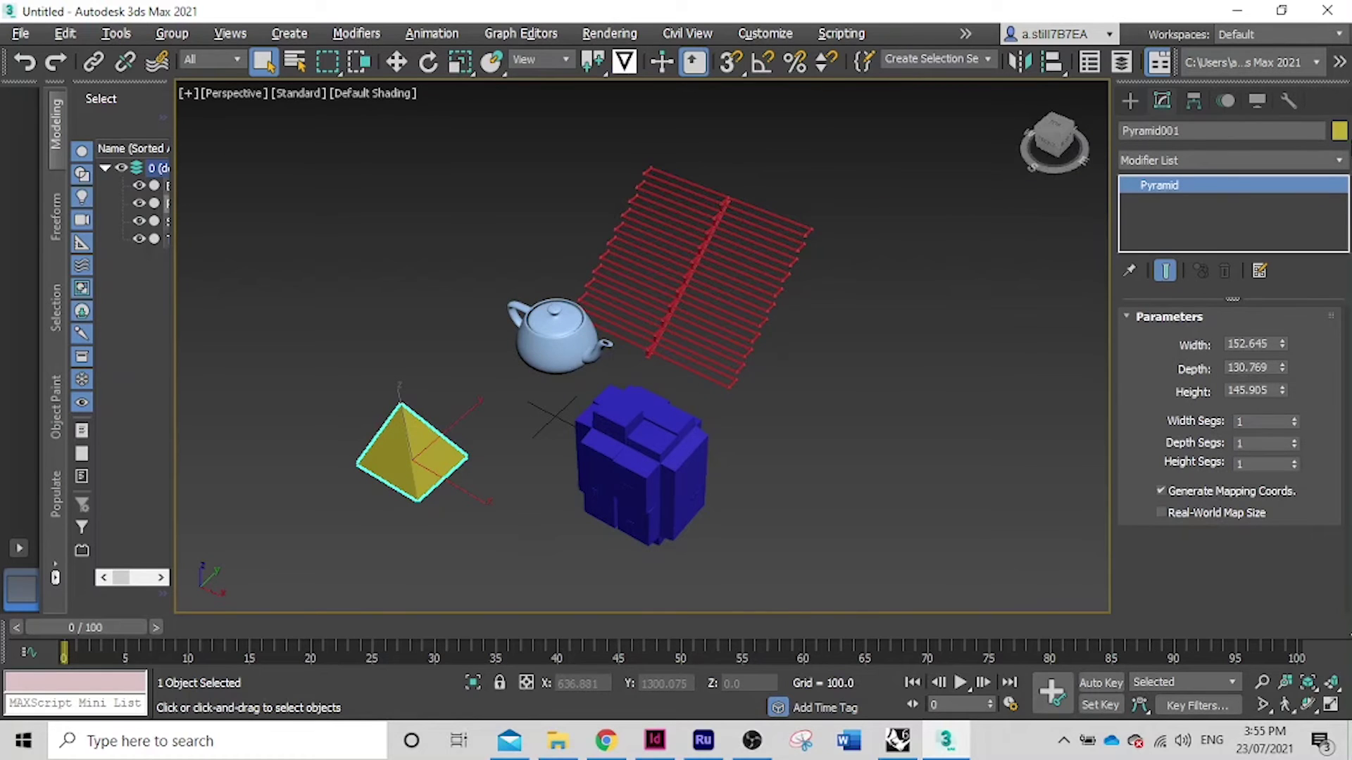
# Step: Scroll Pyramid001's Modifier List down to the Object-Space Modifiers near Quadify Mesh
pyautogui.click(1340, 162)
pyautogui.scroll(-10, 1248, 273)
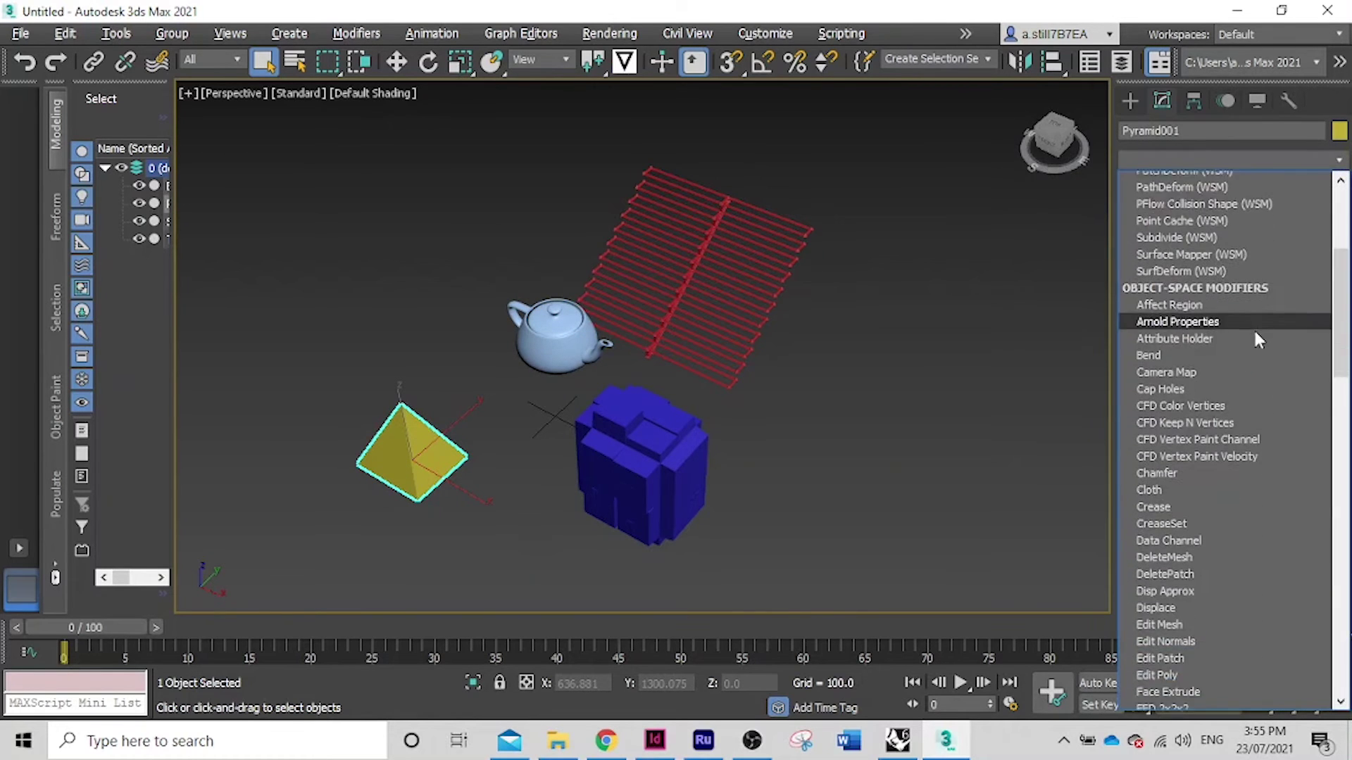
pyautogui.scroll(-4, 1255, 333)
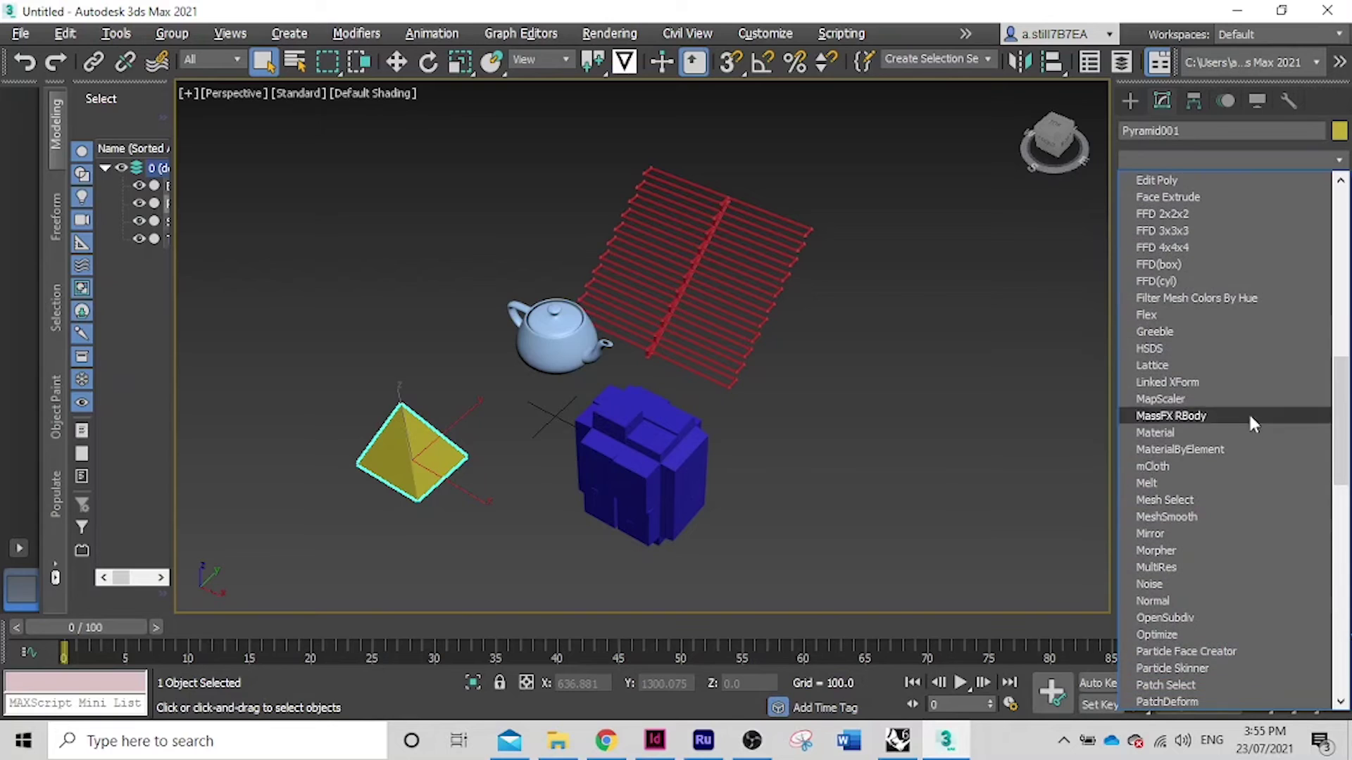
pyautogui.scroll(-6, 1219, 447)
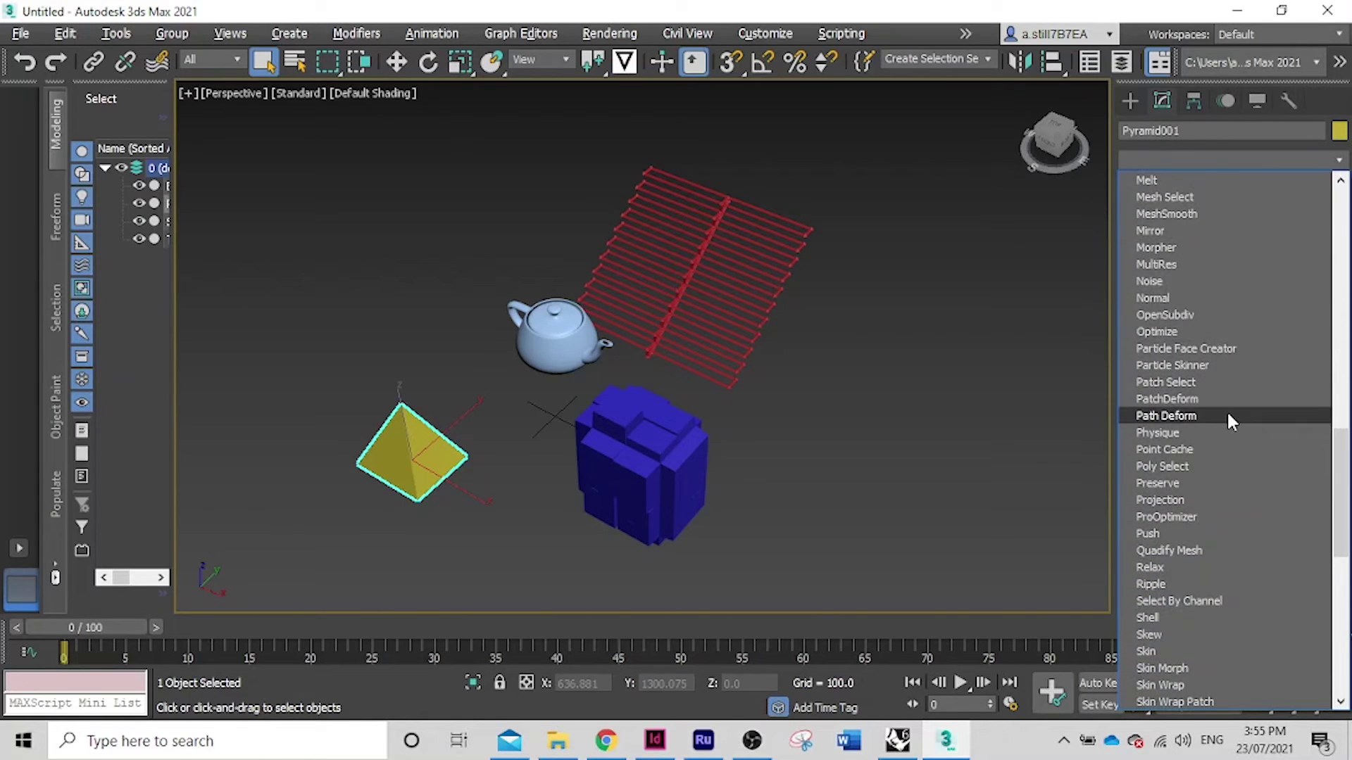
# Step: Apply Quadify Mesh to the pyramid and adjust Quad Size %, ending at 4.0
pyautogui.click(1202, 551)
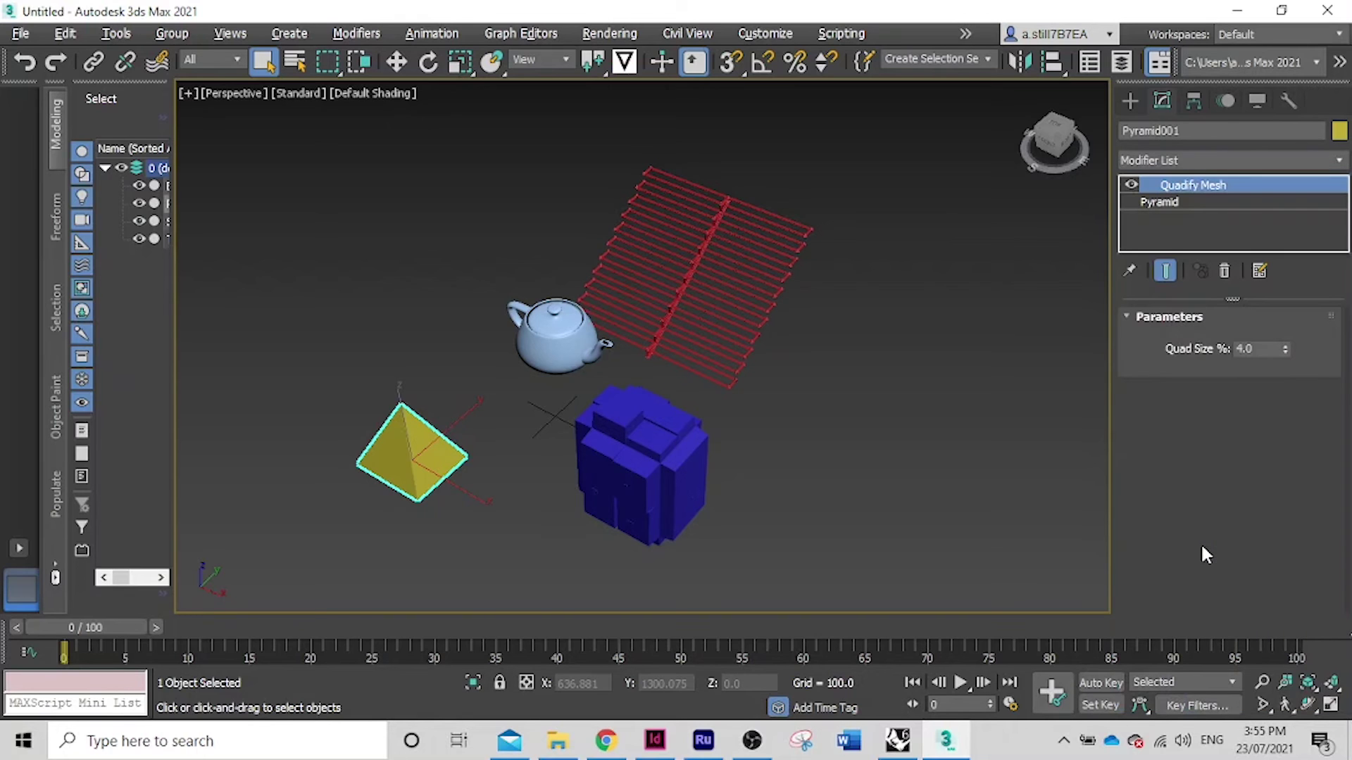
pyautogui.moveTo(1283, 352); pyautogui.dragTo(1283, 70)
pyautogui.scroll(8, 401, 456)
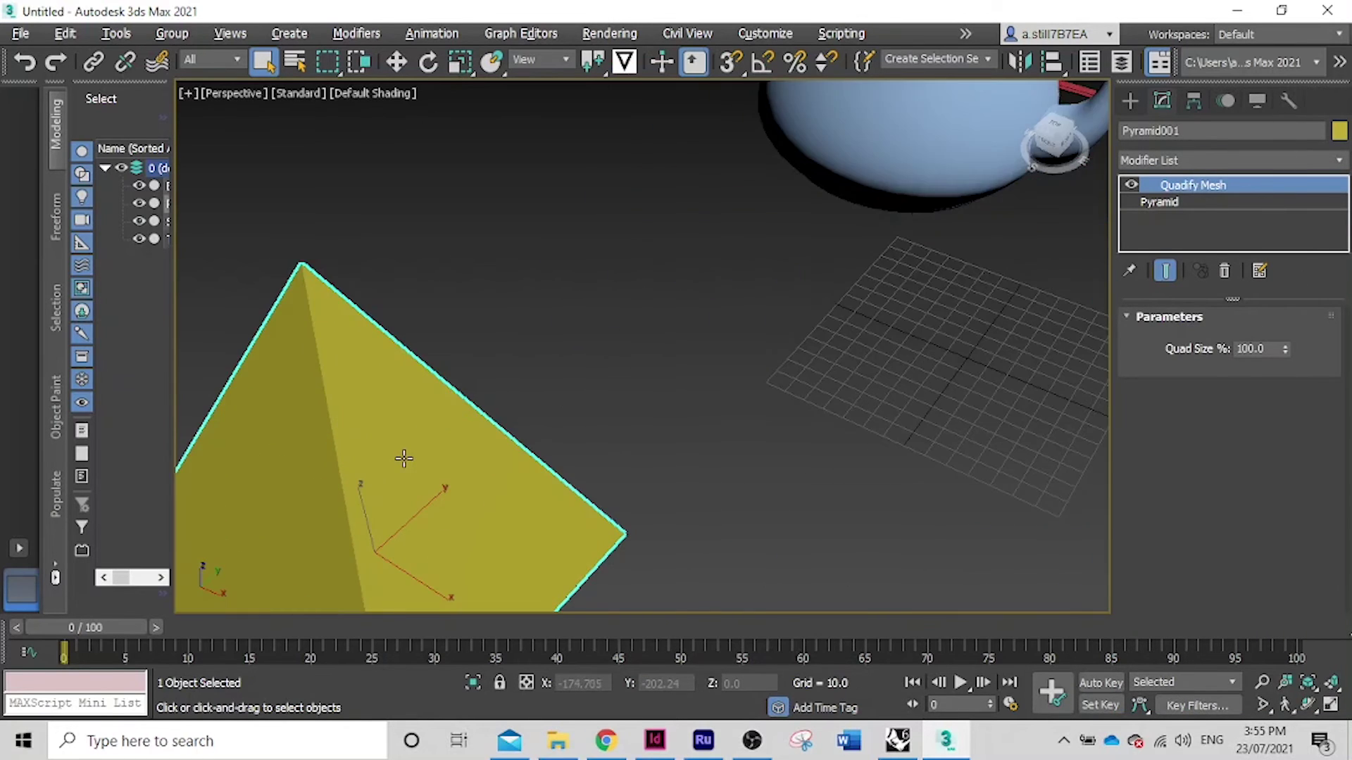
pyautogui.scroll(-3, 433, 441)
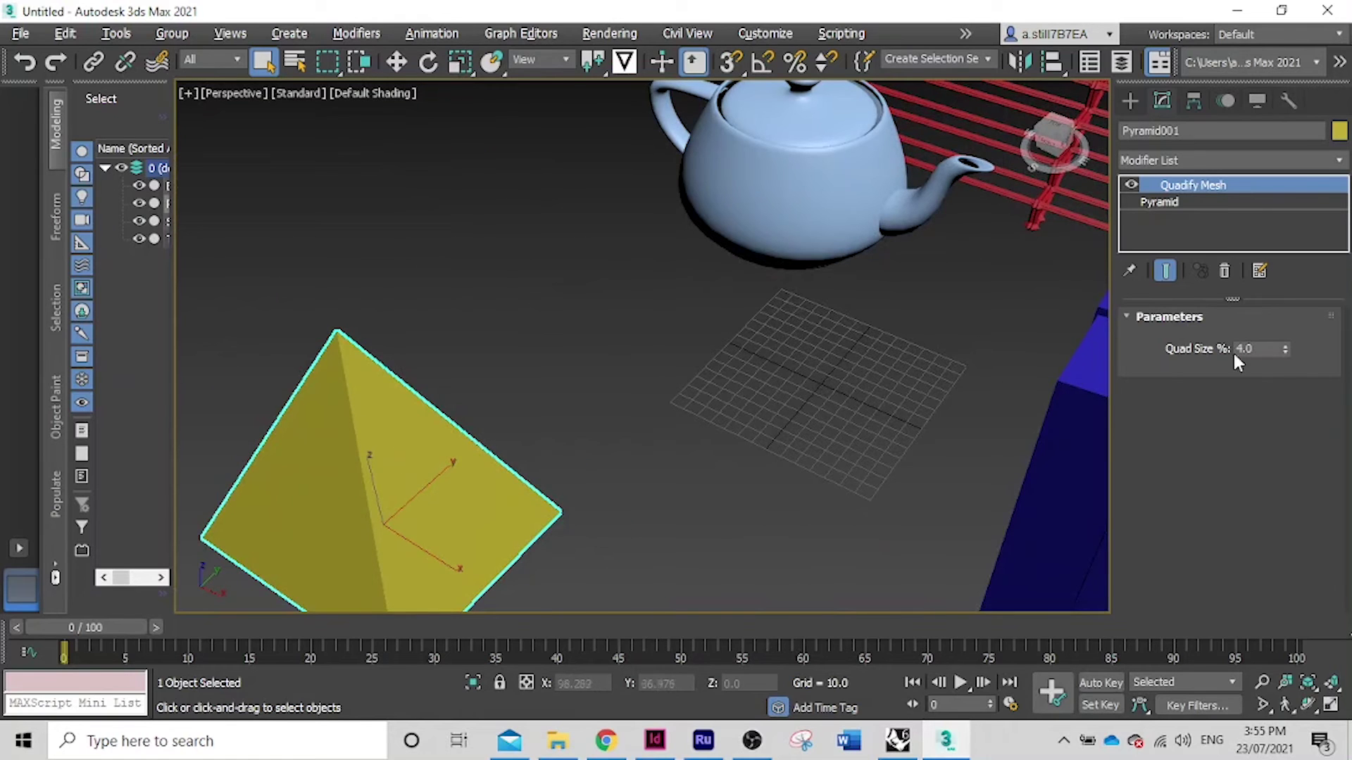
# Step: Pick Bend from the Object-Space Modifiers to stack it on Pyramid001's Quadify Mesh
pyautogui.click(1326, 160)
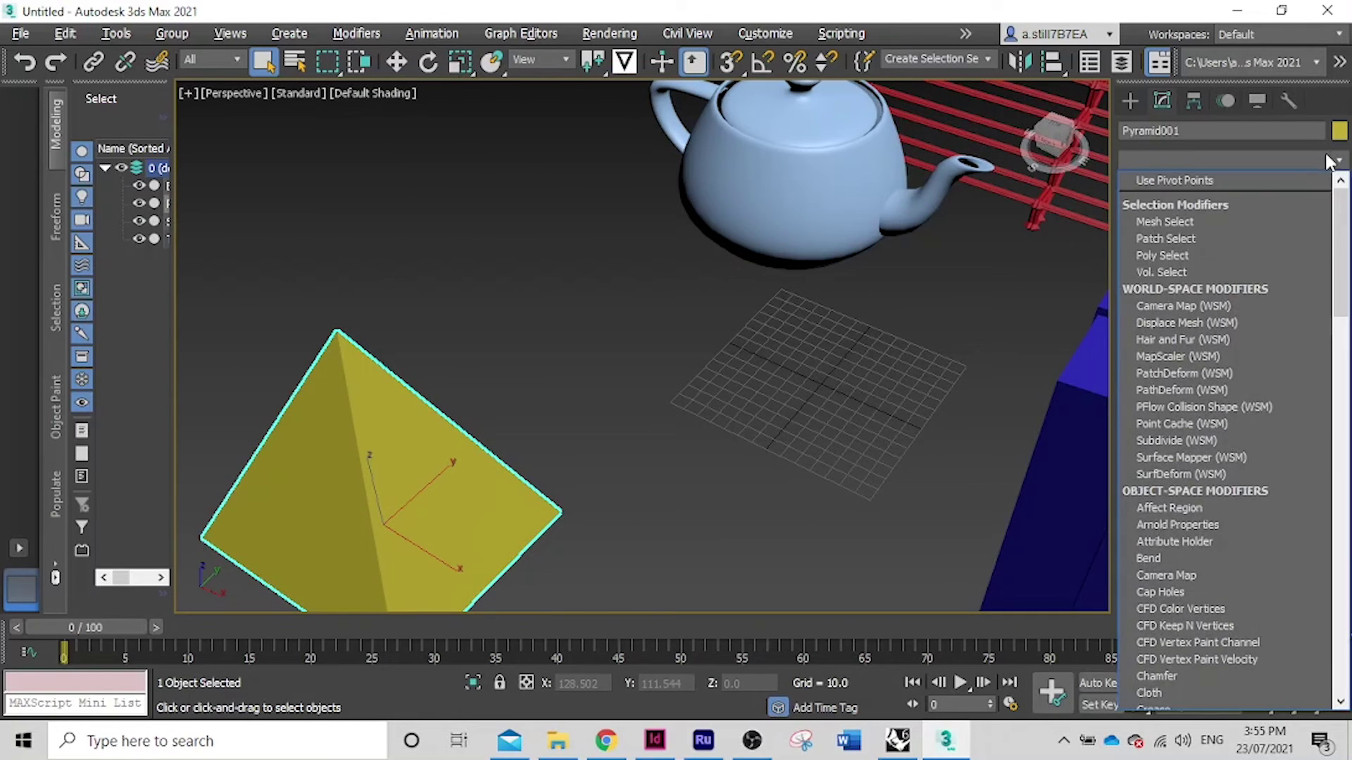
pyautogui.scroll(-6, 1185, 558)
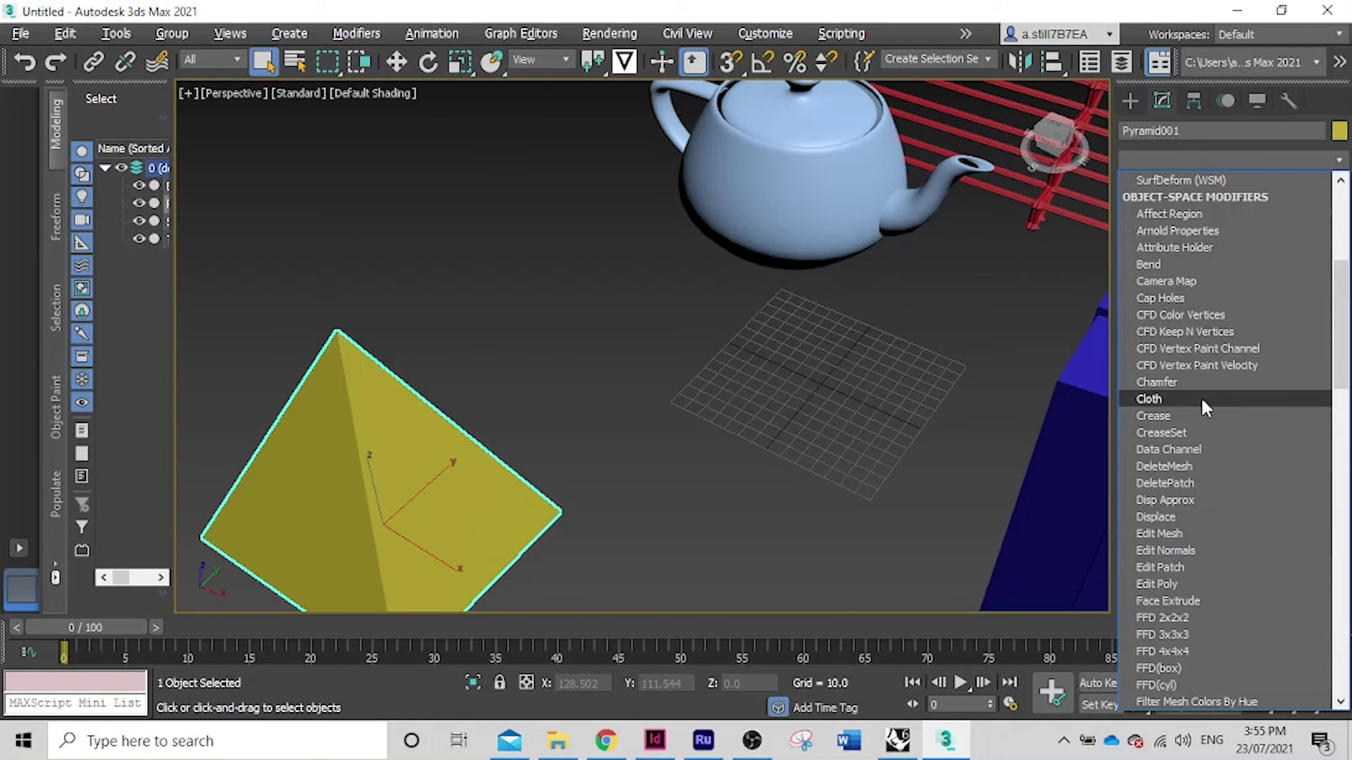
pyautogui.click(1183, 265)
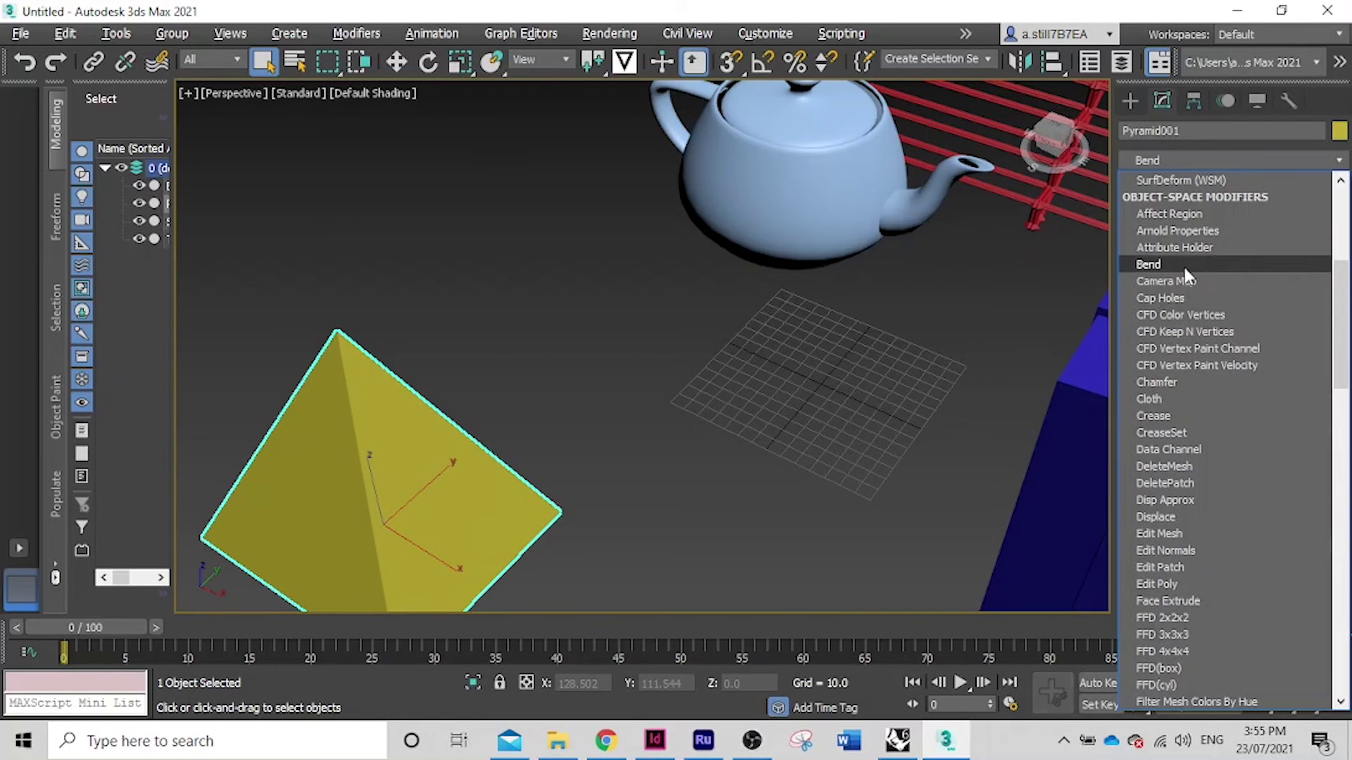
pyautogui.scroll(-5, 773, 414)
pyautogui.scroll(3, 714, 446)
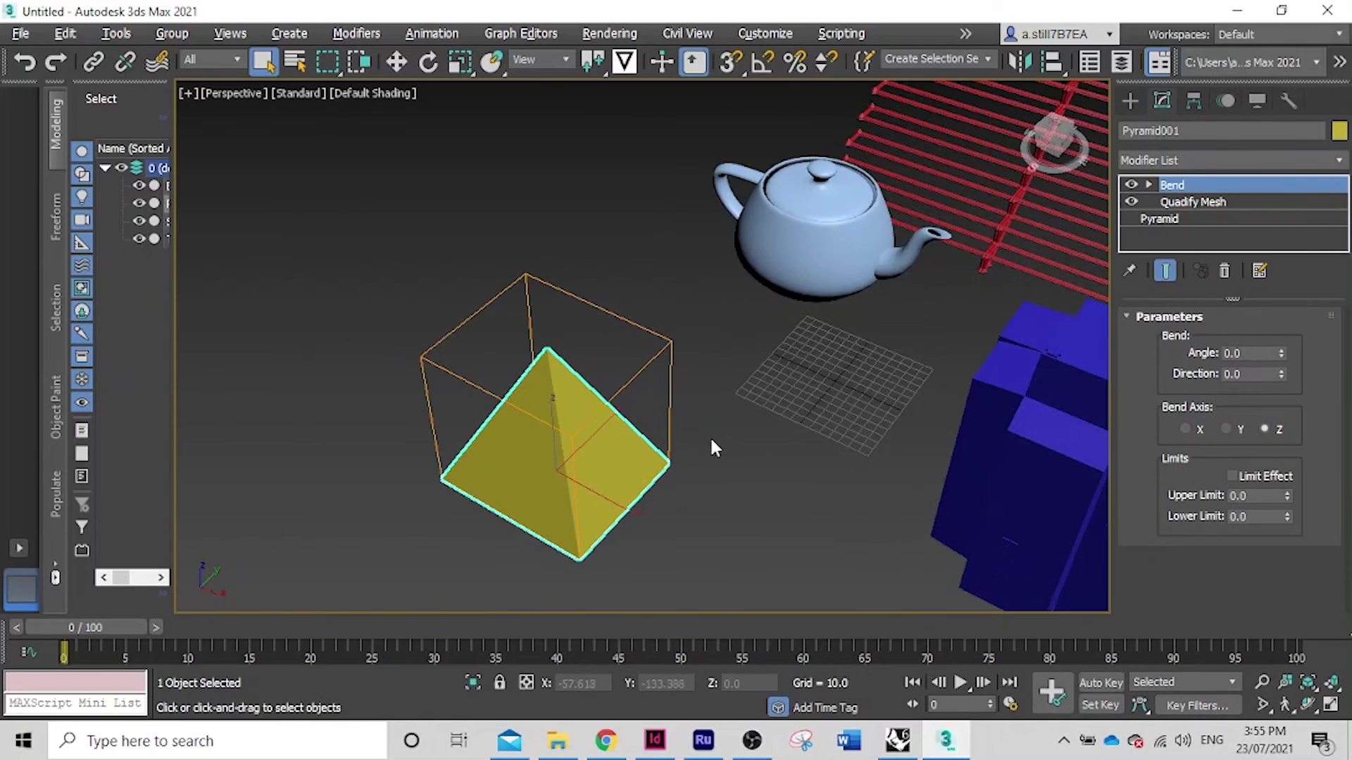
# Step: Set the Bend Direction to 67.0 and Angle to -69.5, then orbit to view it
pyautogui.click(1267, 374)
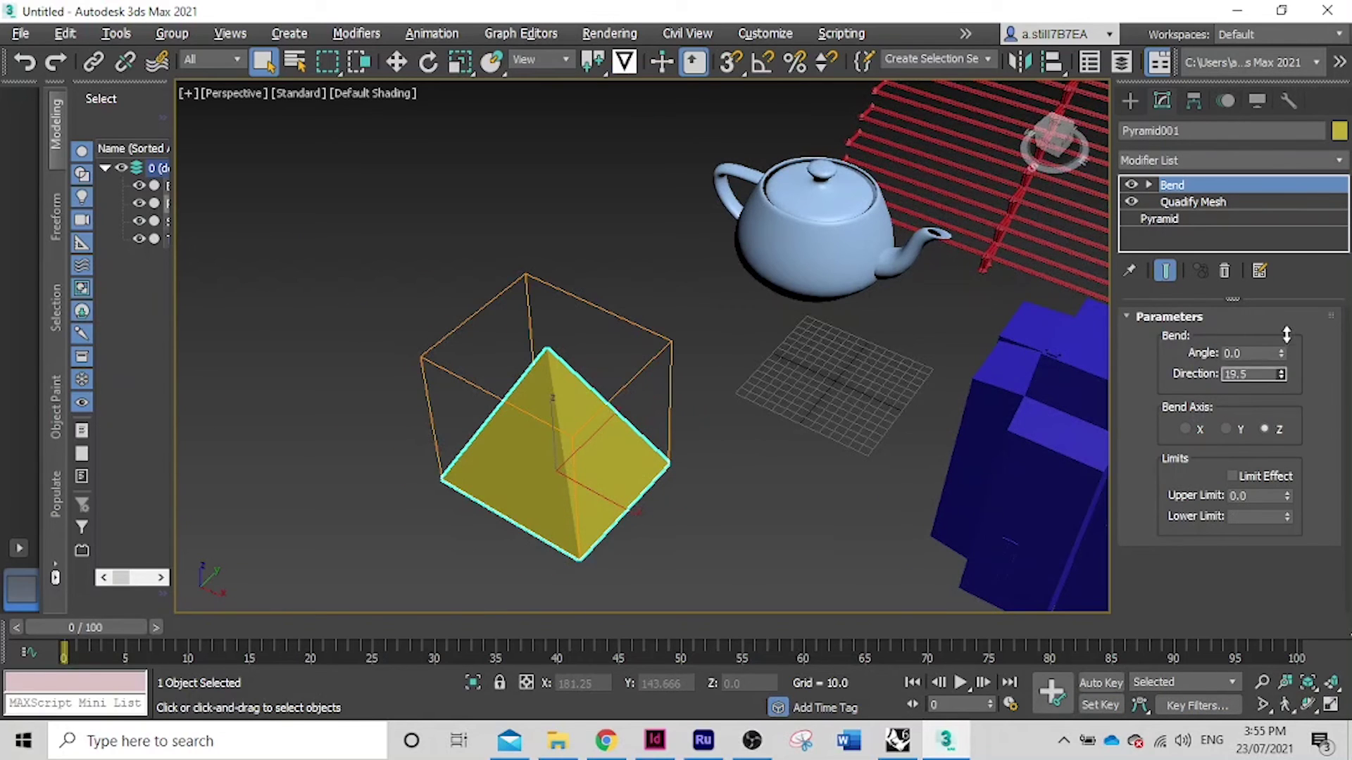
pyautogui.moveTo(1281, 352); pyautogui.dragTo(1257, 486)
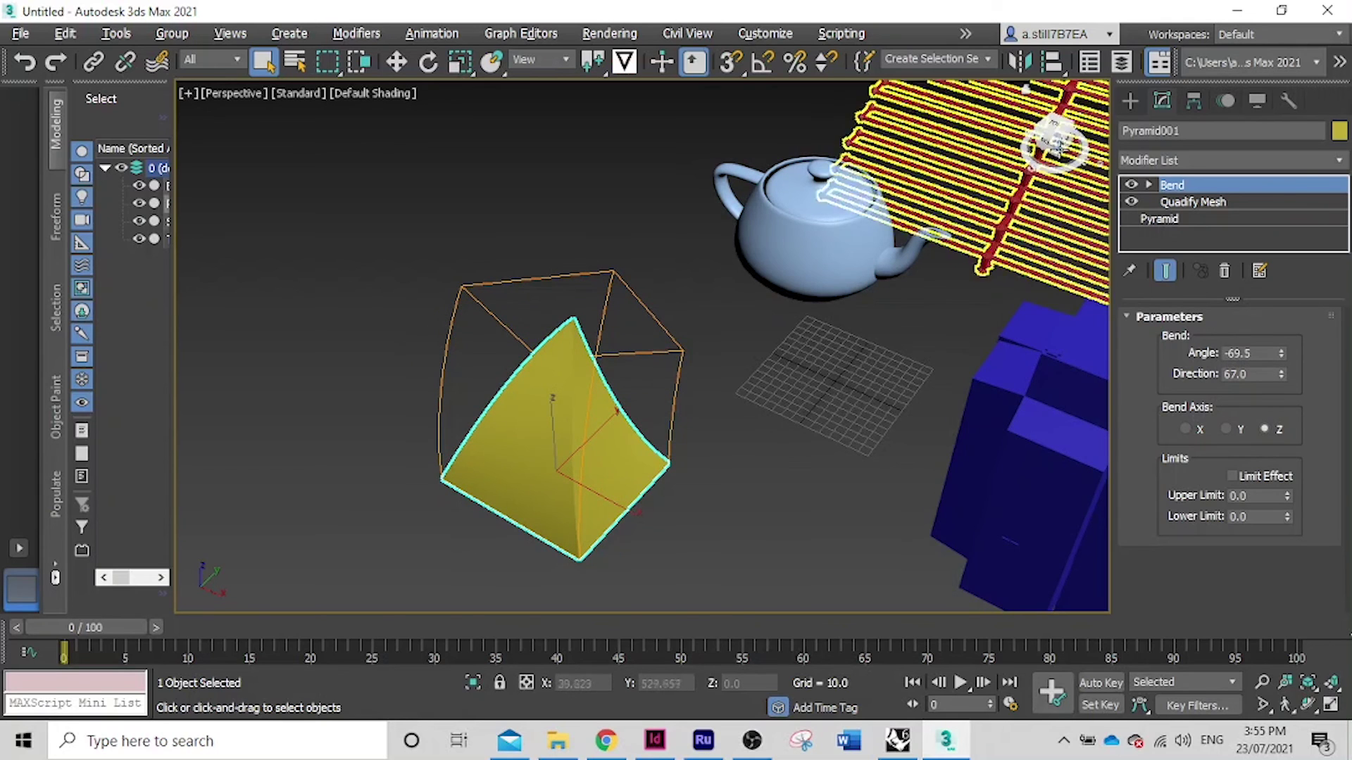
pyautogui.moveTo(1070, 150)
pyautogui.mouseDown()
pyautogui.moveTo(1059, 211)
pyautogui.moveTo(933, 201)
pyautogui.moveTo(1060, 151)
pyautogui.mouseUp()
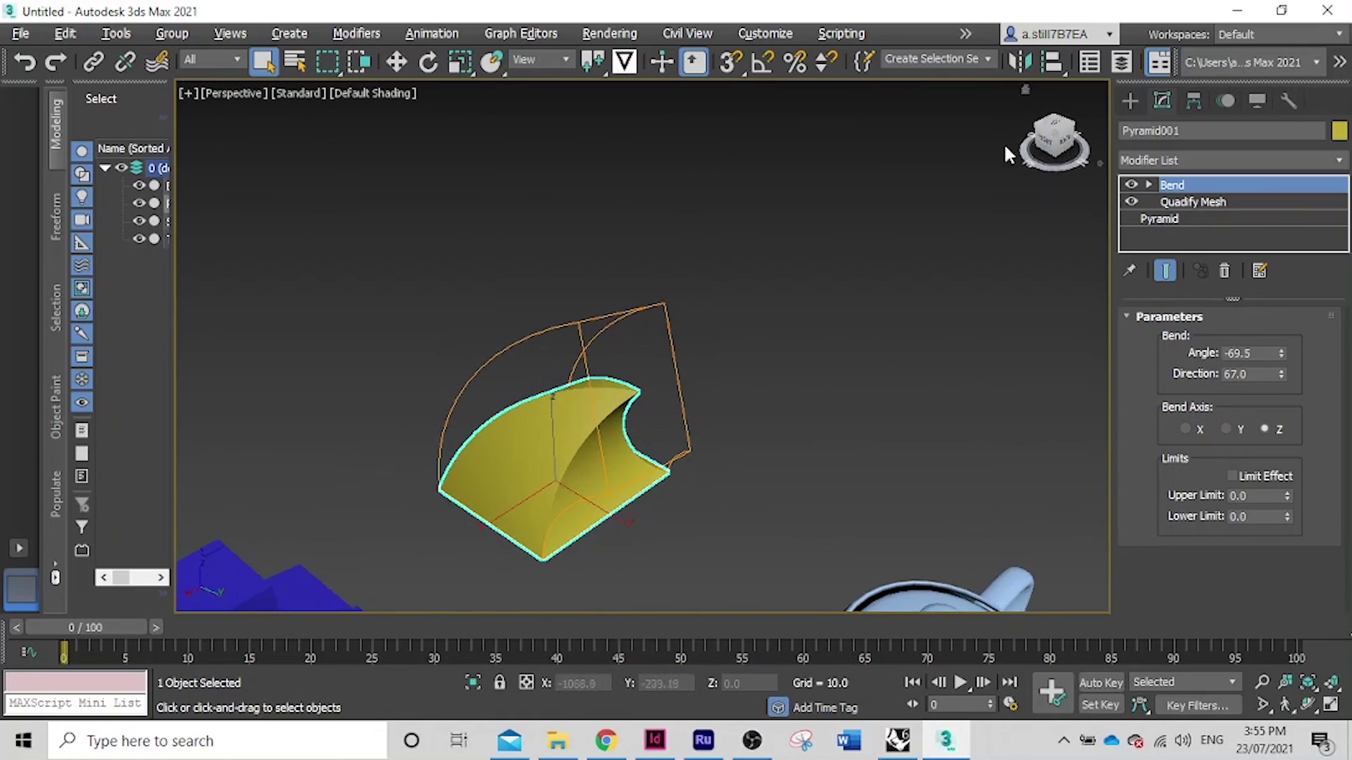
pyautogui.scroll(-5, 831, 303)
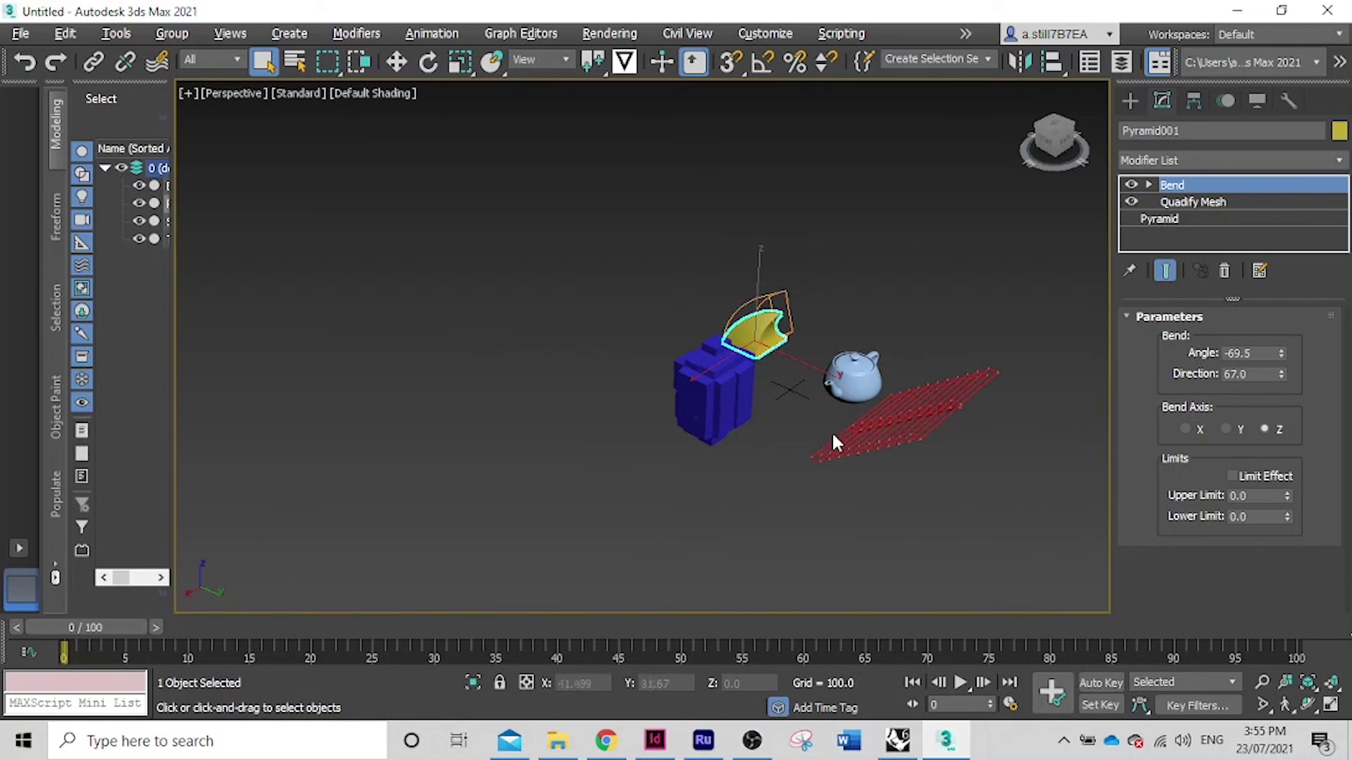
pyautogui.moveTo(1047, 150); pyautogui.dragTo(1111, 157)
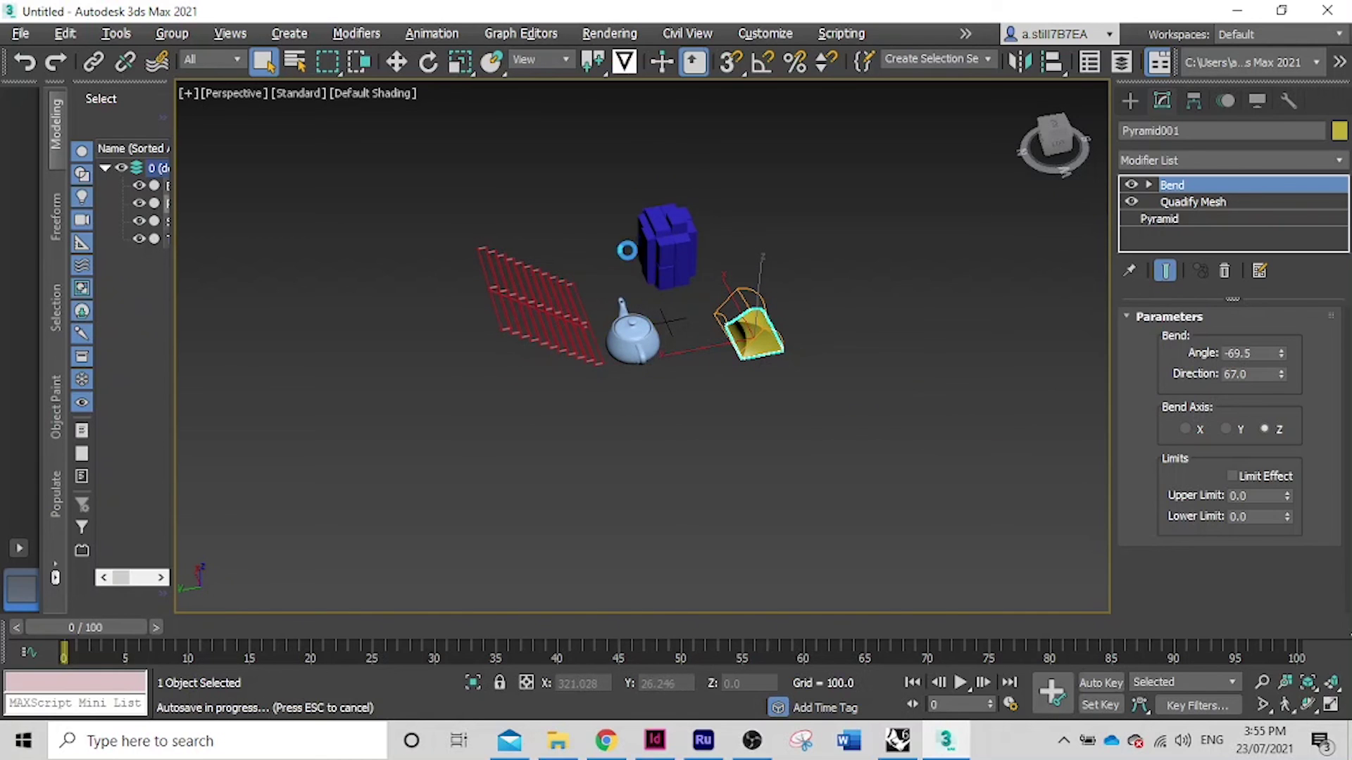
pyautogui.scroll(2, 643, 229)
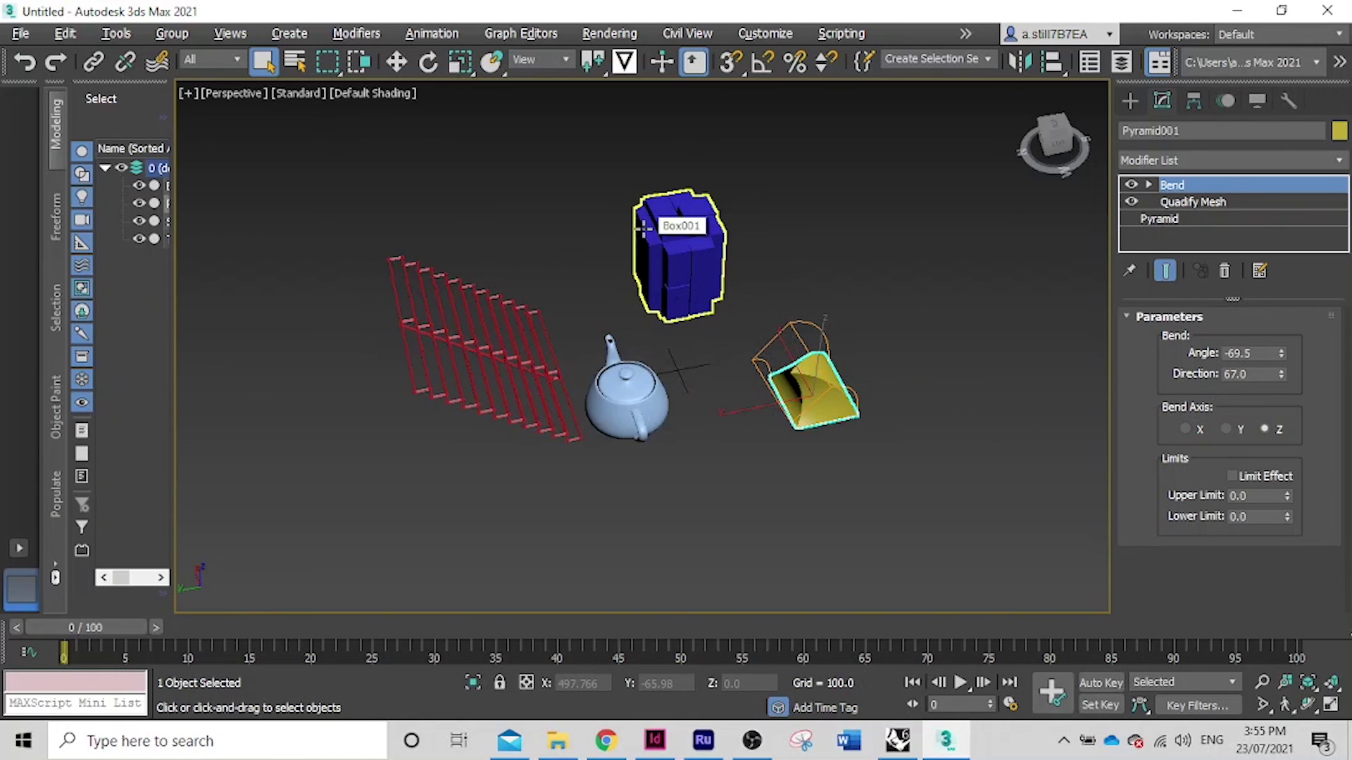